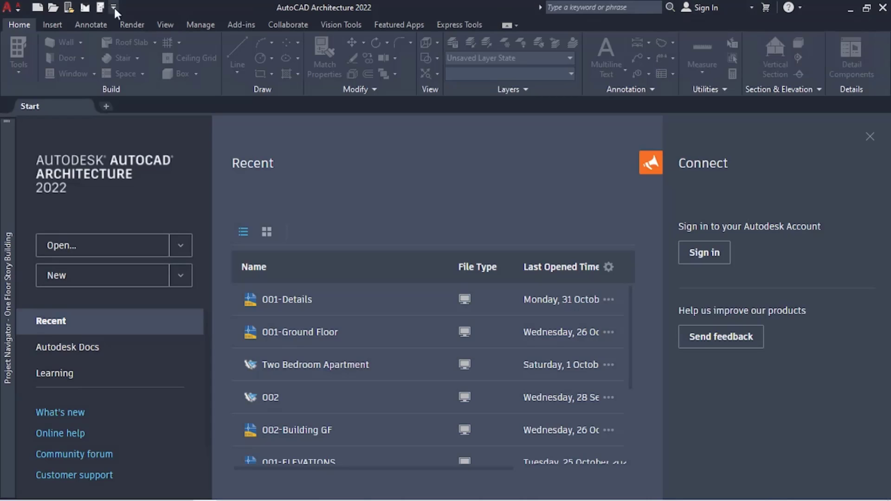
Start a new project in the Project Browser with number 004 and the name Story Building.
{"action": "left_click", "coordinate": [86, 7]}
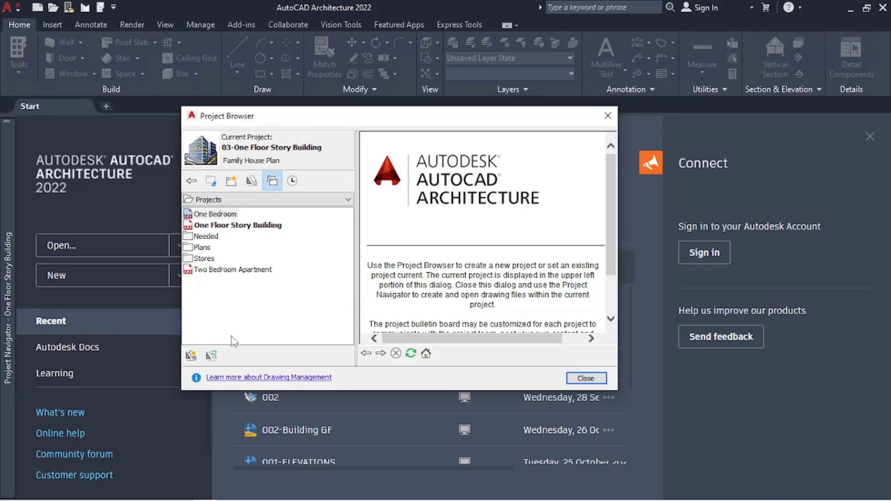
{"action": "left_click", "coordinate": [193, 356]}
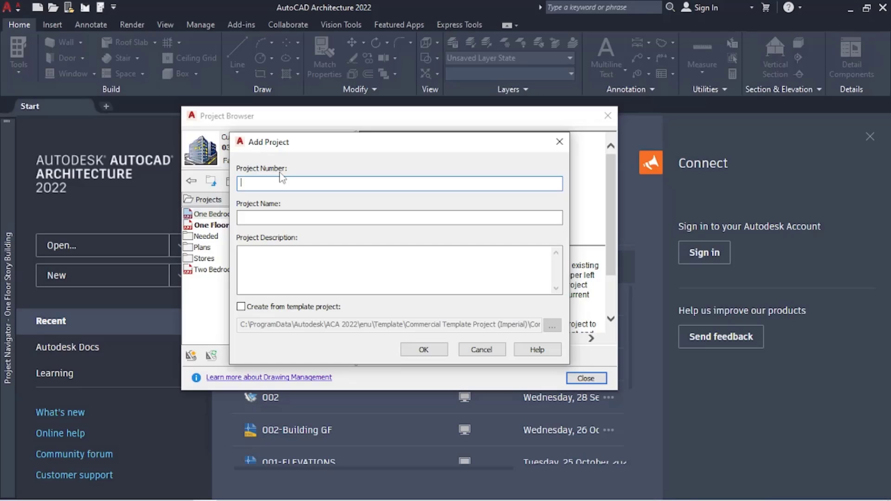
{"action": "type", "text": "004"}
{"action": "left_click", "coordinate": [262, 216]}
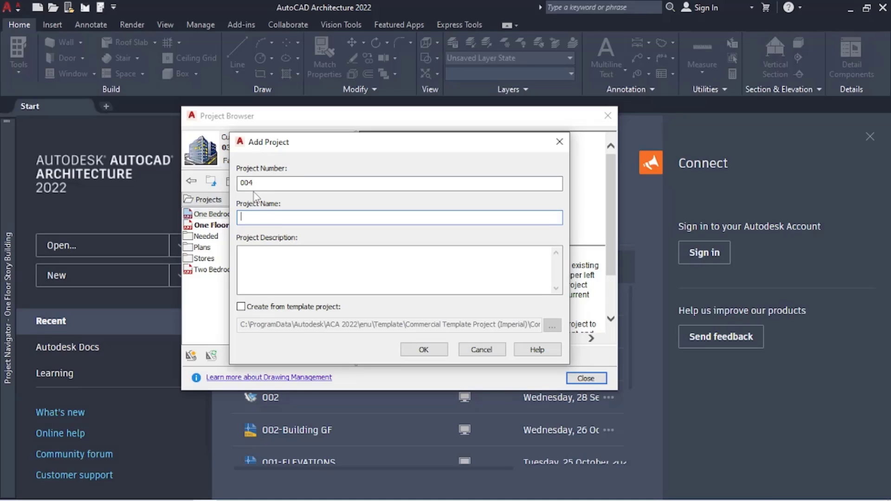
{"action": "type", "text": "Two stor"}
{"action": "key", "text": "BackSpace"}
{"action": "key", "text": "BackSpace"}
{"action": "key", "text": "BackSpace"}
{"action": "key", "text": "BackSpace"}
{"action": "key", "text": "BackSpace"}
{"action": "key", "text": "BackSpace"}
{"action": "key", "text": "BackSpace"}
{"action": "key", "text": "BackSpace"}
{"action": "type", "text": "Story Building"}
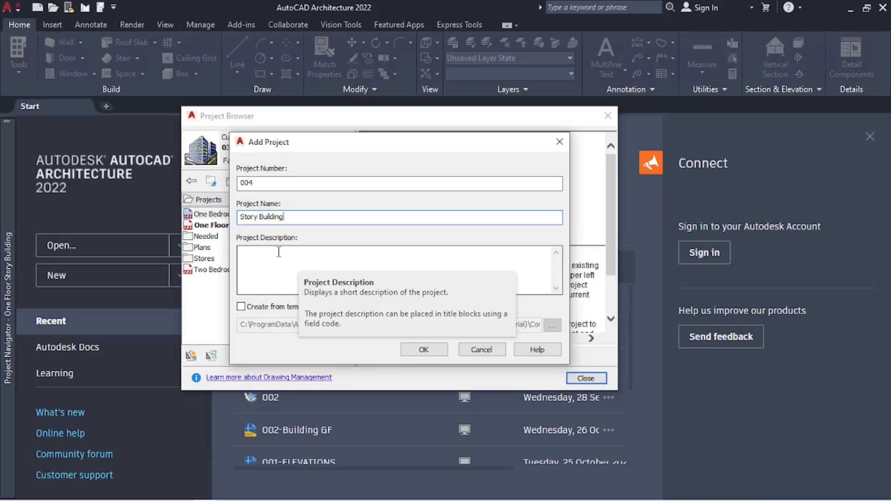
Create the project without basing it on a template project, select Story Building, and close the Project Browser.
{"action": "left_click", "coordinate": [262, 308]}
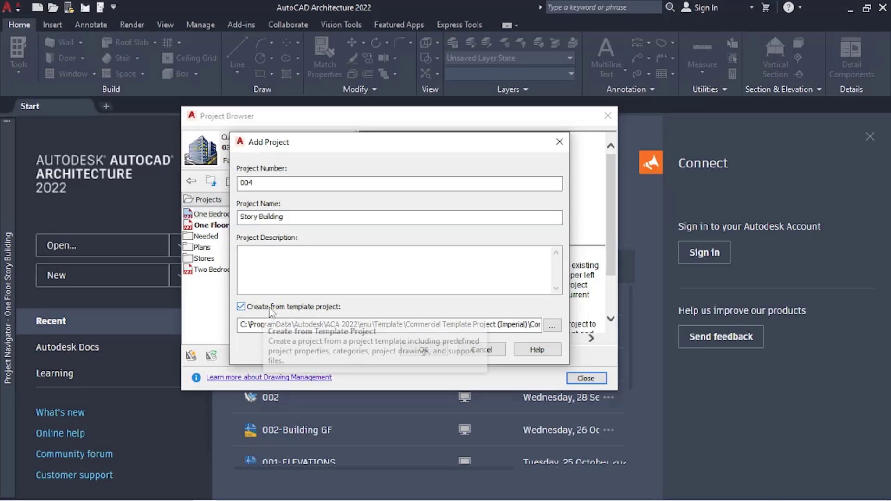
{"action": "left_click", "coordinate": [304, 308]}
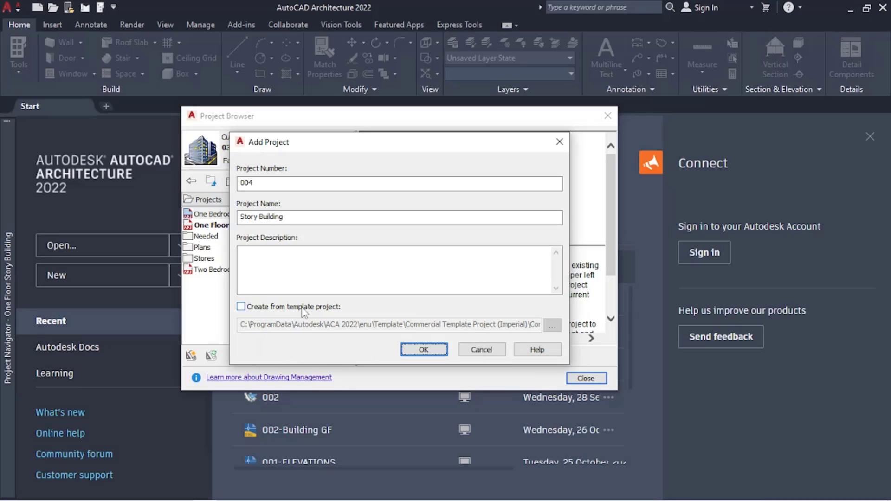
{"action": "left_click", "coordinate": [417, 346]}
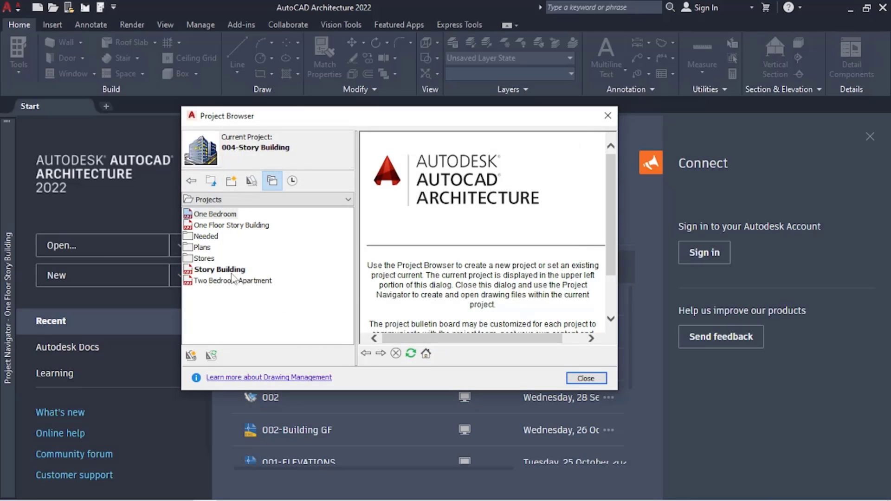
{"action": "left_click", "coordinate": [230, 271]}
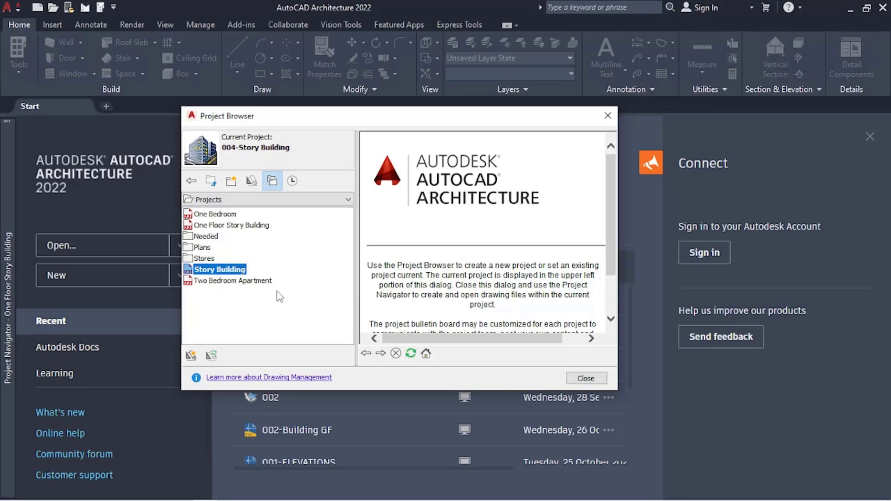
{"action": "left_click", "coordinate": [586, 378]}
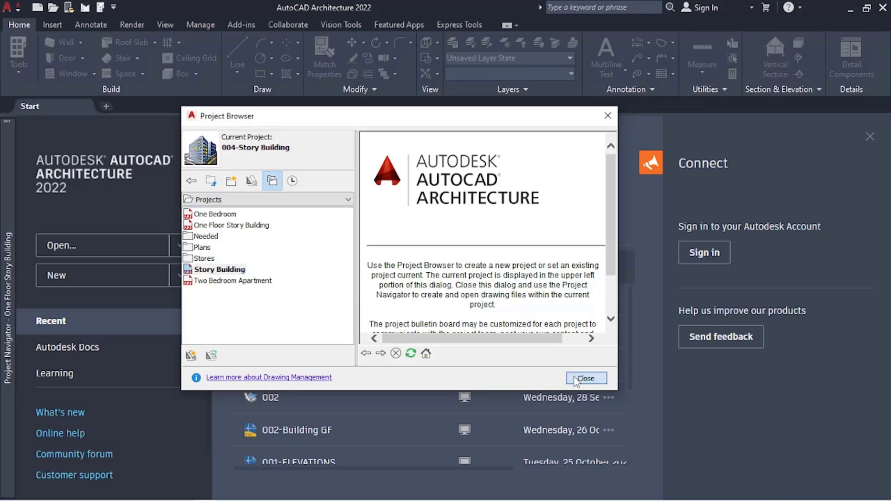
Display the current project's overview with its levels and divisions in the Project Navigator.
{"action": "mouse_move", "coordinate": [10, 277]}
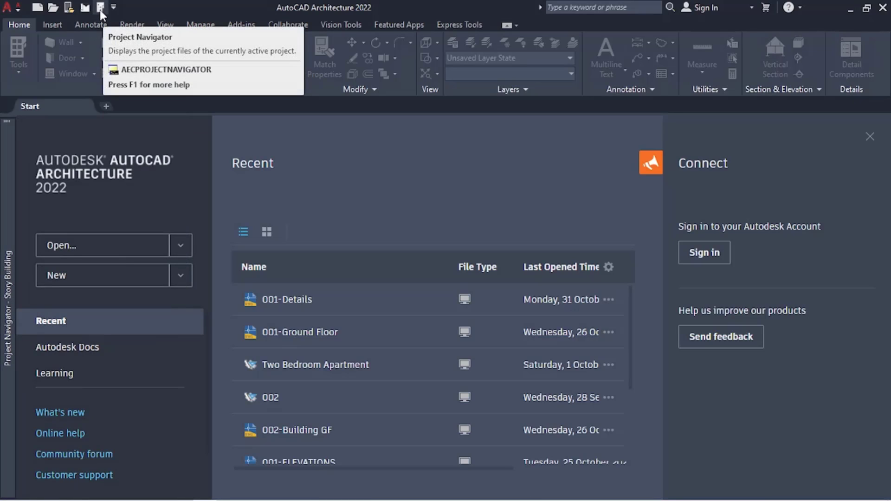
{"action": "mouse_move", "coordinate": [13, 148]}
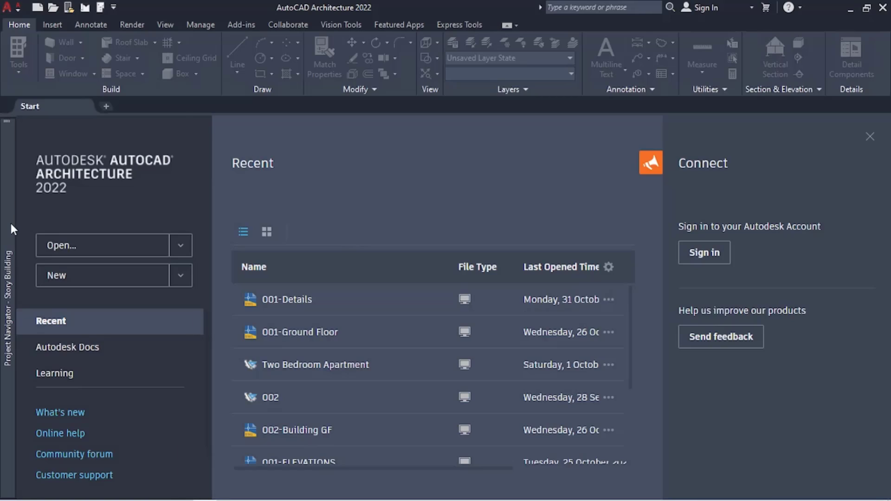
{"action": "mouse_move", "coordinate": [10, 226]}
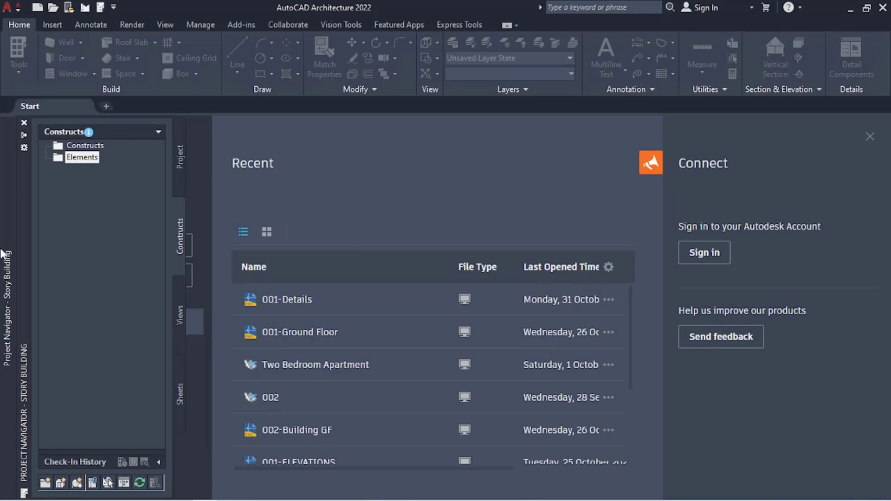
{"action": "left_click", "coordinate": [25, 148]}
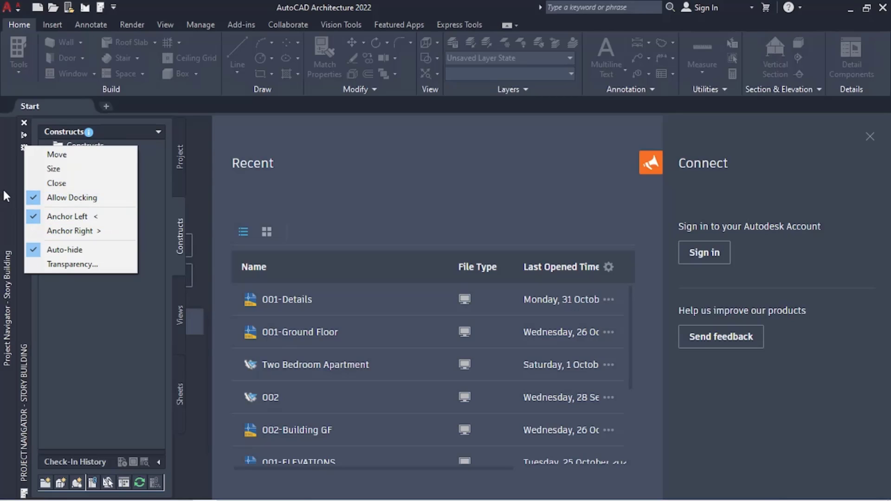
{"action": "left_click", "coordinate": [31, 331]}
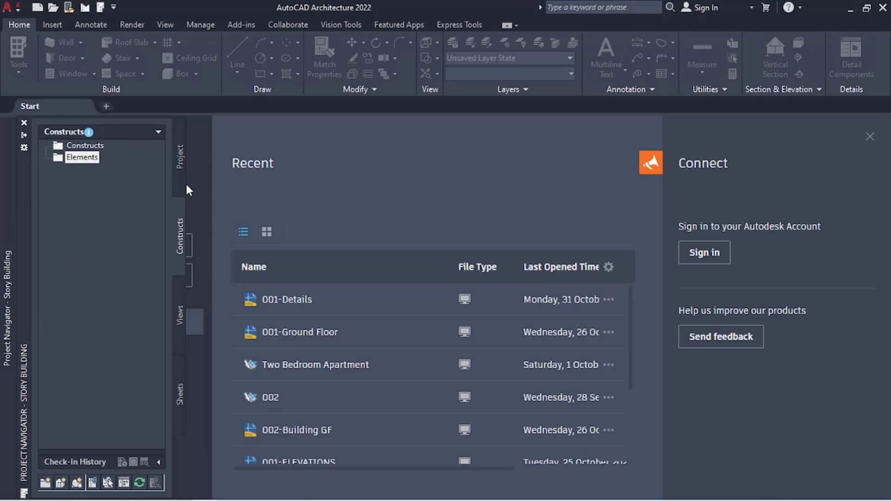
{"action": "left_click", "coordinate": [177, 174]}
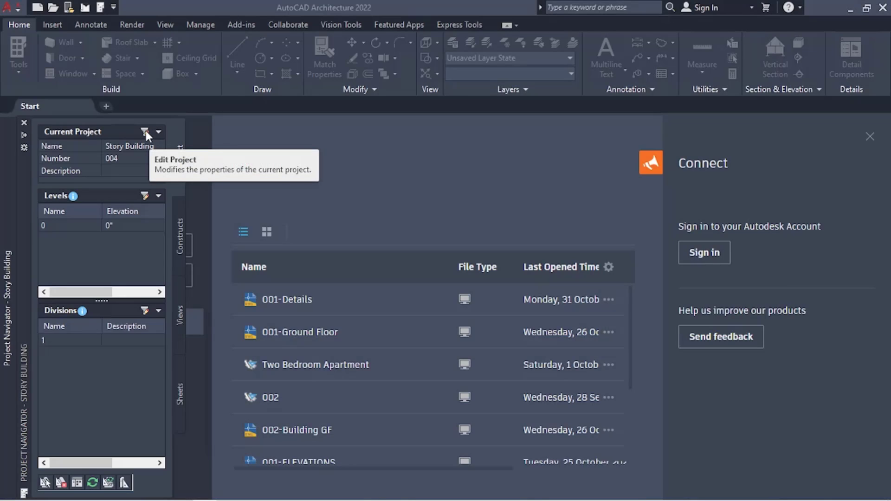
In the project properties, set the Use Relative and Match Sheet drawing settings to Yes, keeping the filename prefix at No.
{"action": "left_click", "coordinate": [146, 133]}
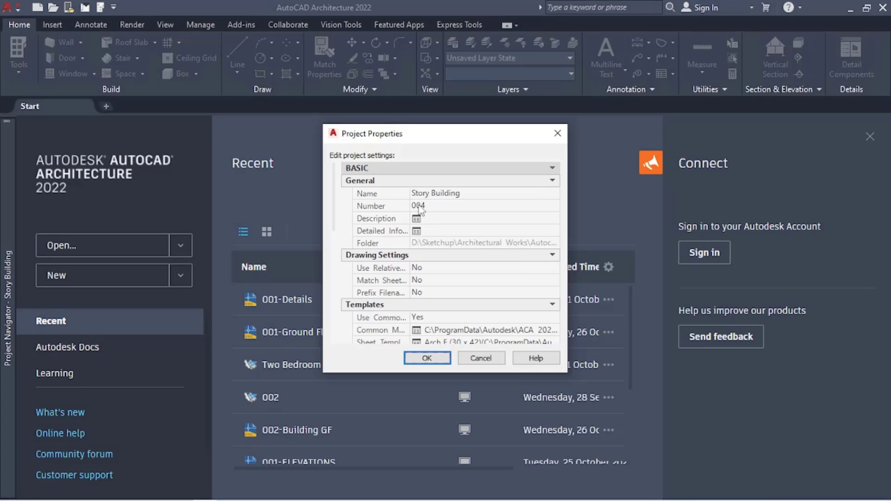
{"action": "left_click", "coordinate": [429, 269]}
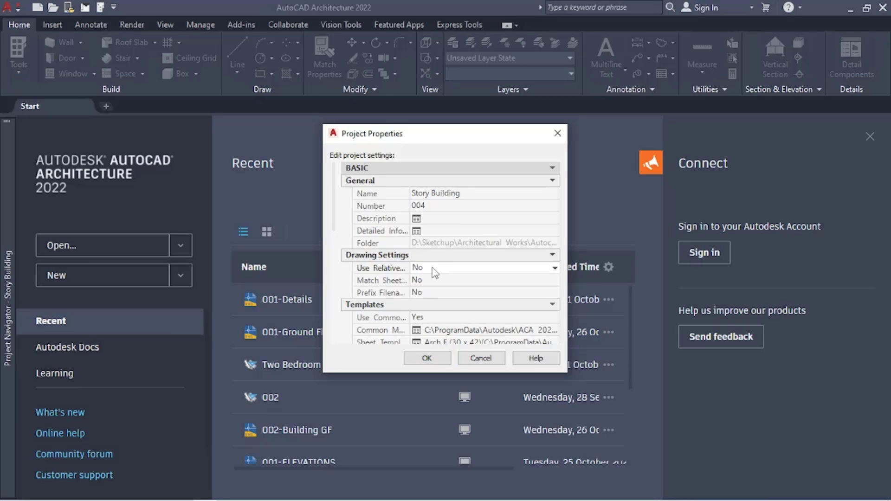
{"action": "left_click", "coordinate": [434, 272]}
{"action": "left_click", "coordinate": [433, 278]}
{"action": "left_click", "coordinate": [436, 281]}
{"action": "left_click", "coordinate": [436, 282]}
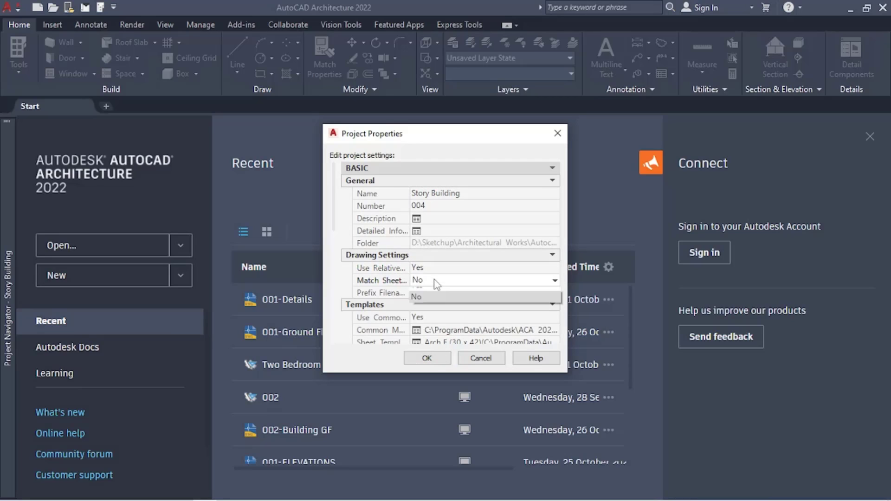
{"action": "left_click", "coordinate": [435, 285]}
{"action": "left_click", "coordinate": [431, 294]}
{"action": "left_click", "coordinate": [431, 293]}
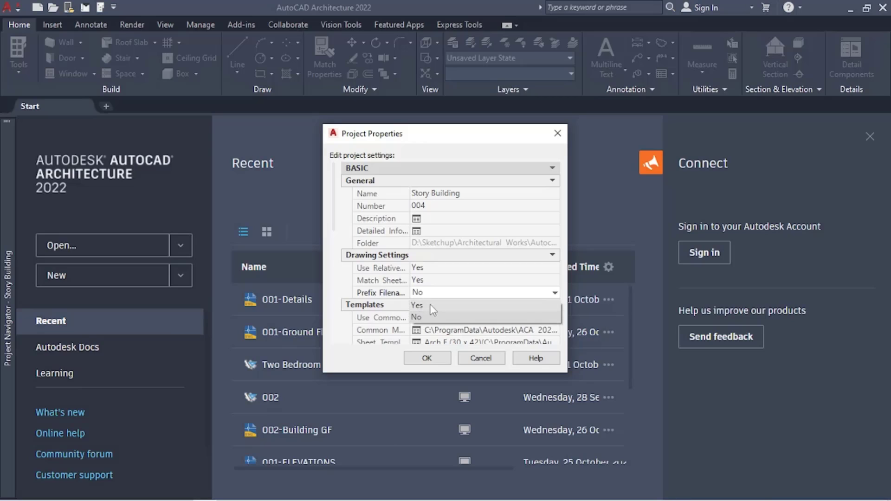
{"action": "left_click", "coordinate": [438, 294]}
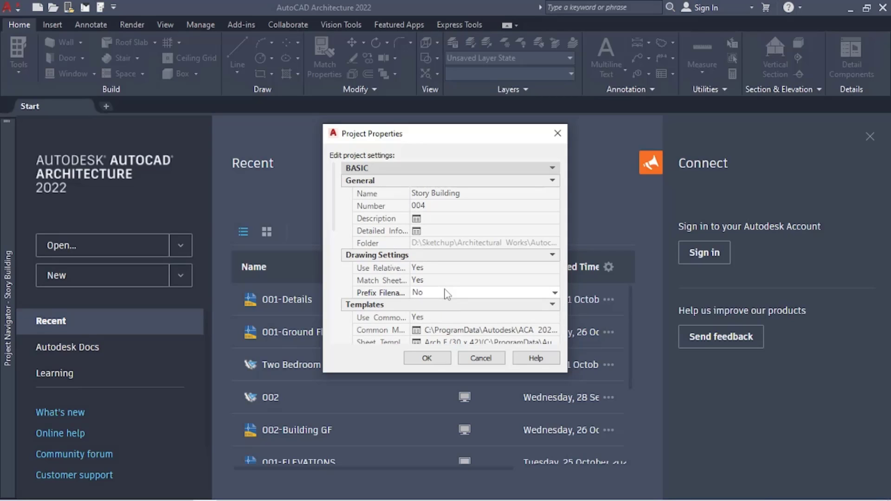
Set the project's common model/view template to Aec Model (Imperial Ctb).
{"action": "scroll", "coordinate": [447, 292], "scroll_direction": "down", "scroll_amount": 8}
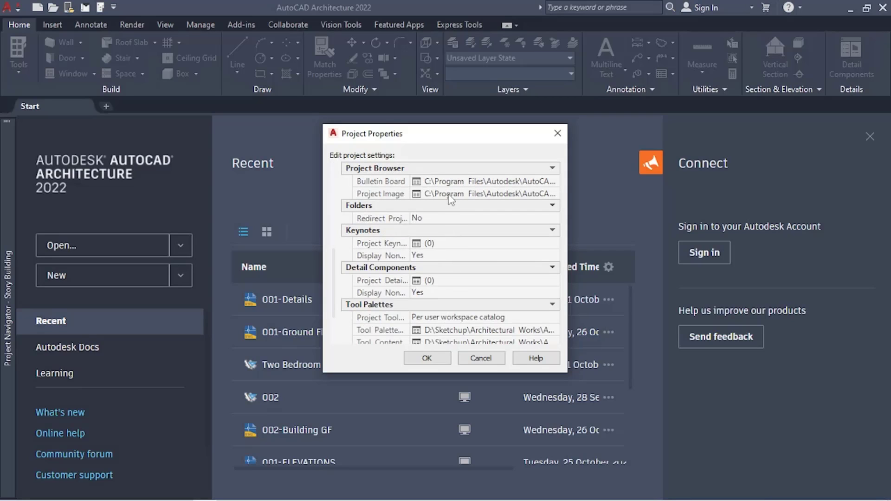
{"action": "scroll", "coordinate": [454, 254], "scroll_direction": "down", "scroll_amount": 3}
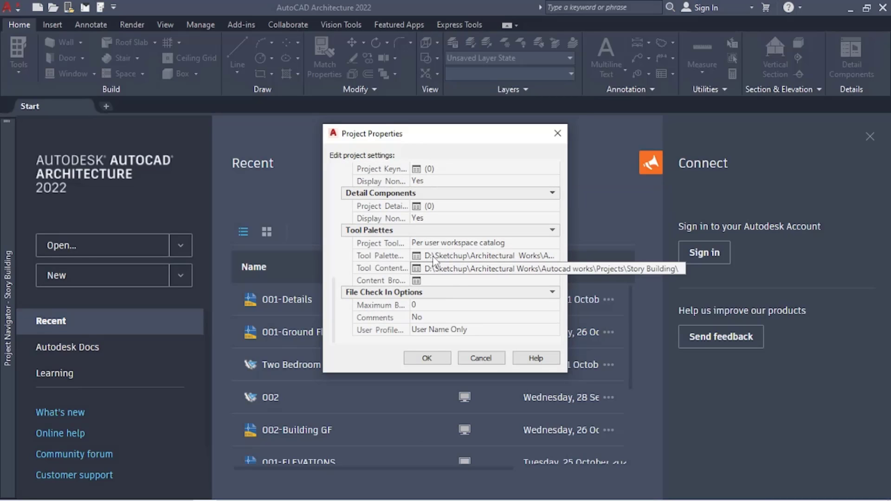
{"action": "scroll", "coordinate": [434, 260], "scroll_direction": "up", "scroll_amount": 3}
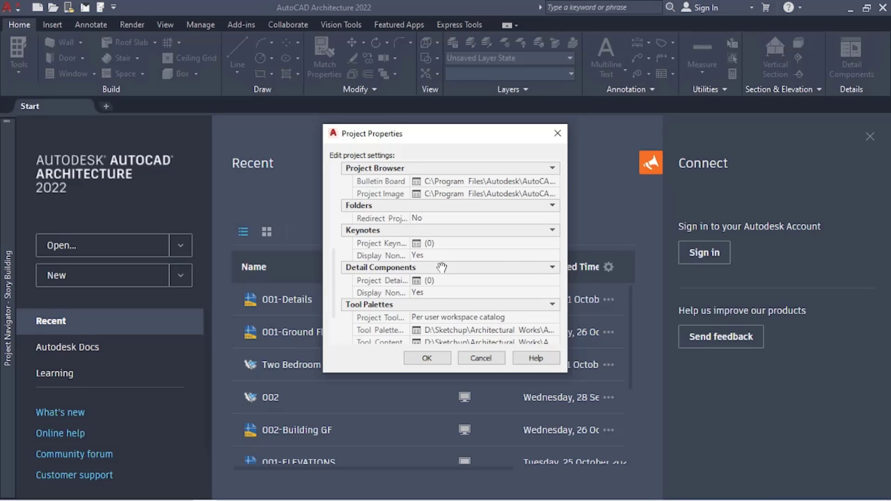
{"action": "scroll", "coordinate": [442, 267], "scroll_direction": "up", "scroll_amount": 2}
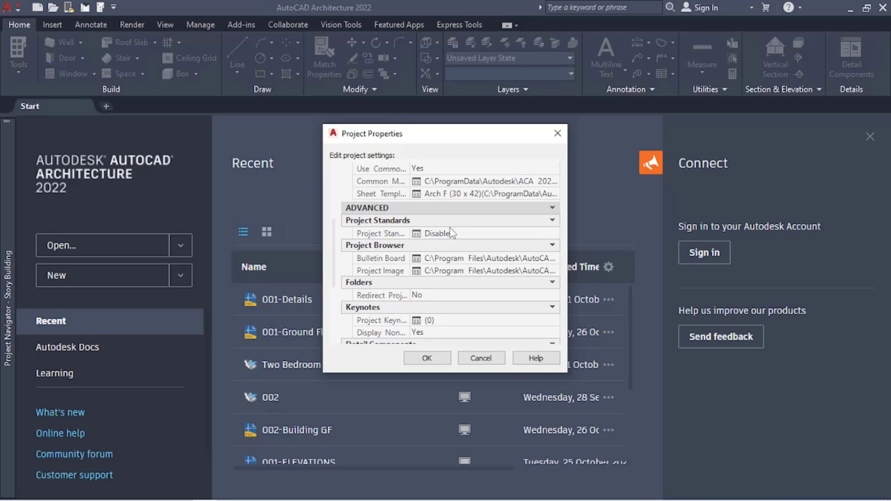
{"action": "scroll", "coordinate": [426, 205], "scroll_direction": "up", "scroll_amount": 2}
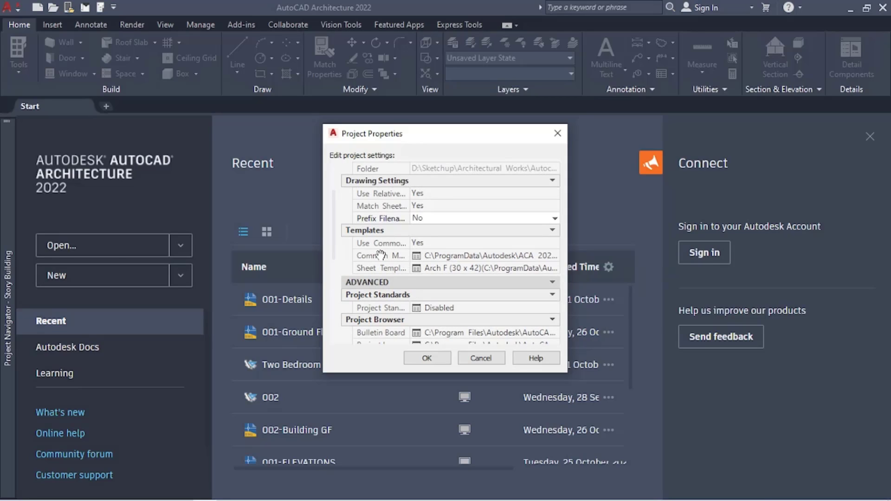
{"action": "left_click", "coordinate": [417, 256]}
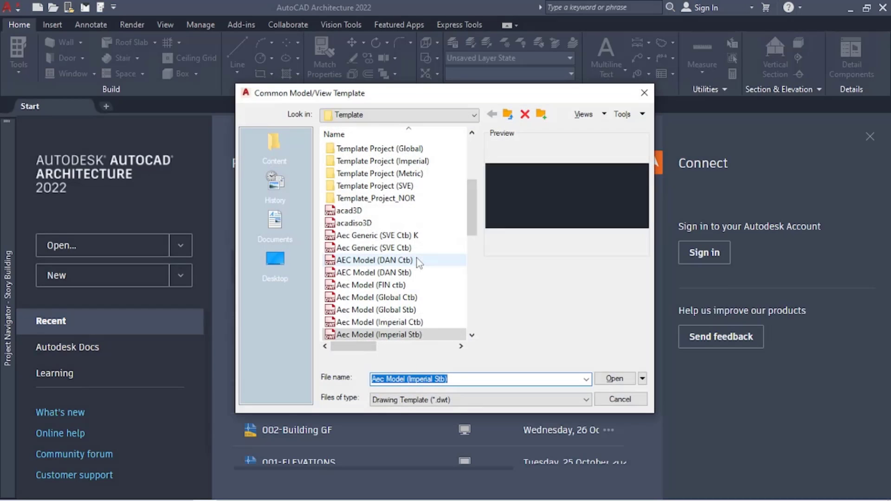
{"action": "scroll", "coordinate": [417, 262], "scroll_direction": "down", "scroll_amount": 2}
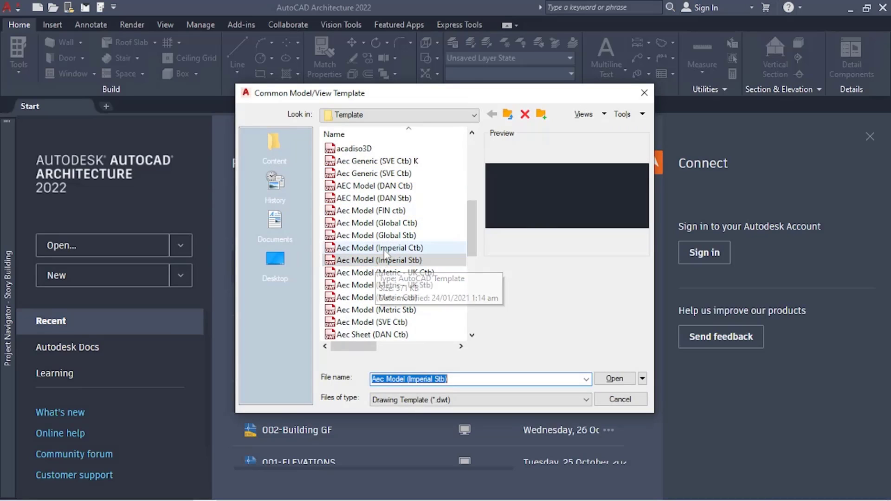
{"action": "left_click", "coordinate": [387, 250]}
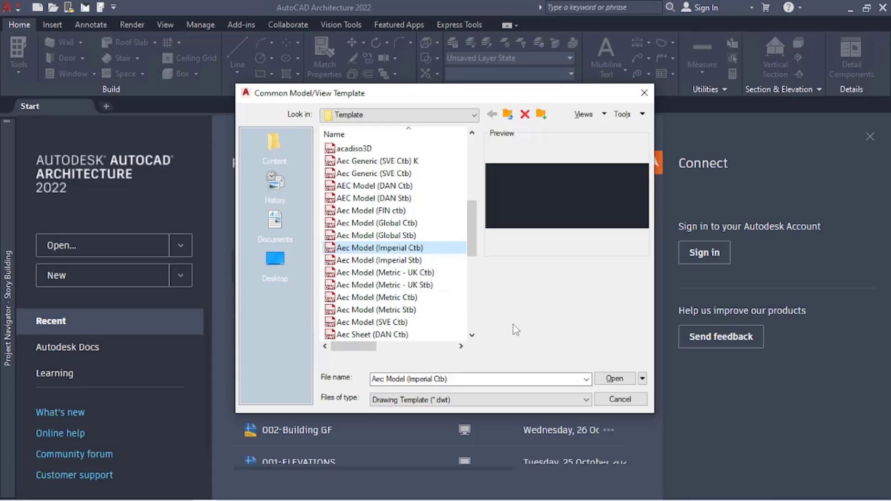
{"action": "left_click", "coordinate": [613, 378]}
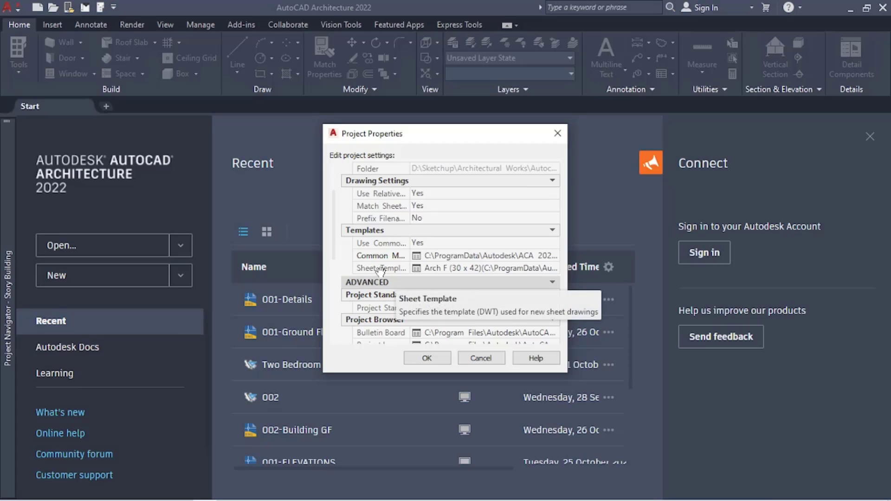
Choose Aec Sheet (Imperial Ctb) as the drawing template file for the project's sheet template.
{"action": "left_click", "coordinate": [416, 270]}
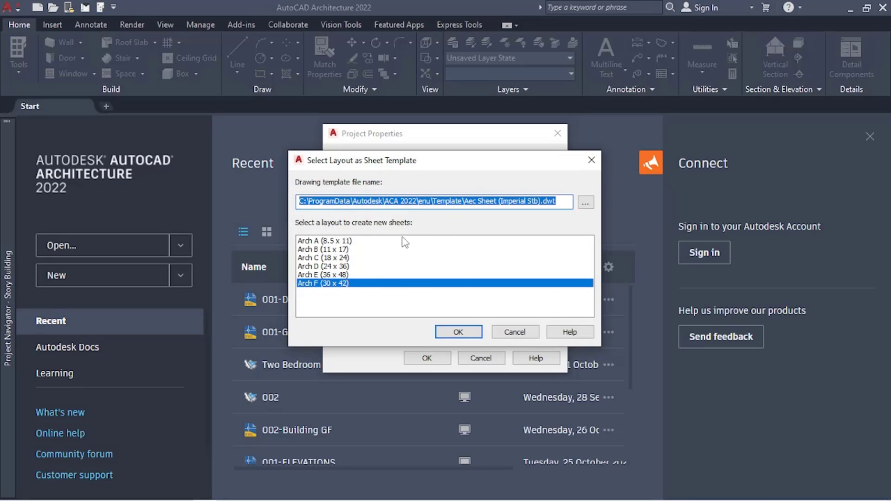
{"action": "left_click", "coordinate": [586, 203]}
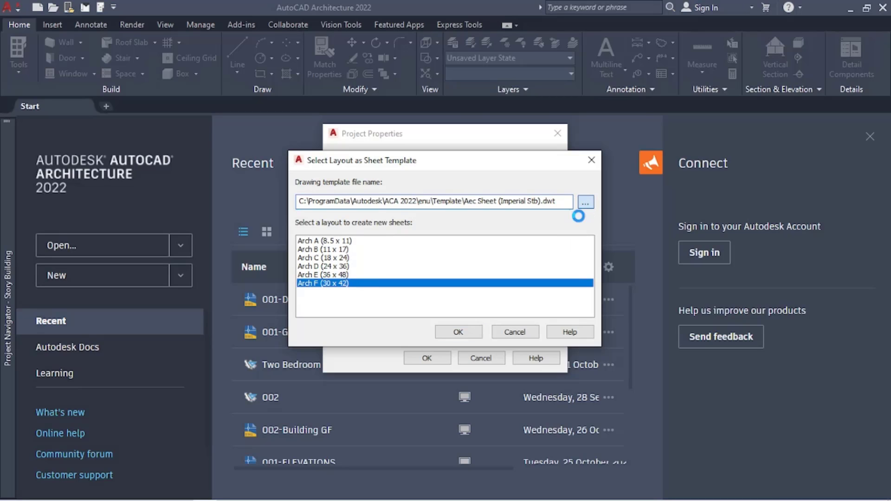
{"action": "scroll", "coordinate": [402, 256], "scroll_direction": "down", "scroll_amount": 7}
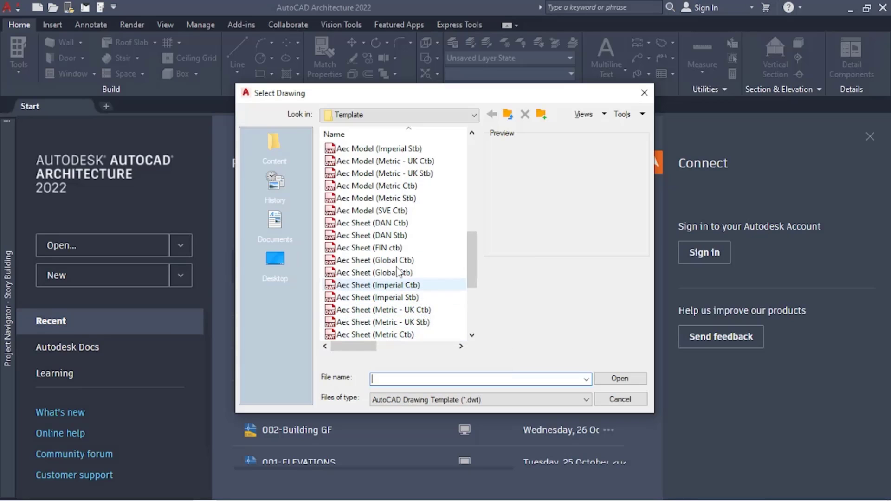
{"action": "left_click", "coordinate": [374, 285]}
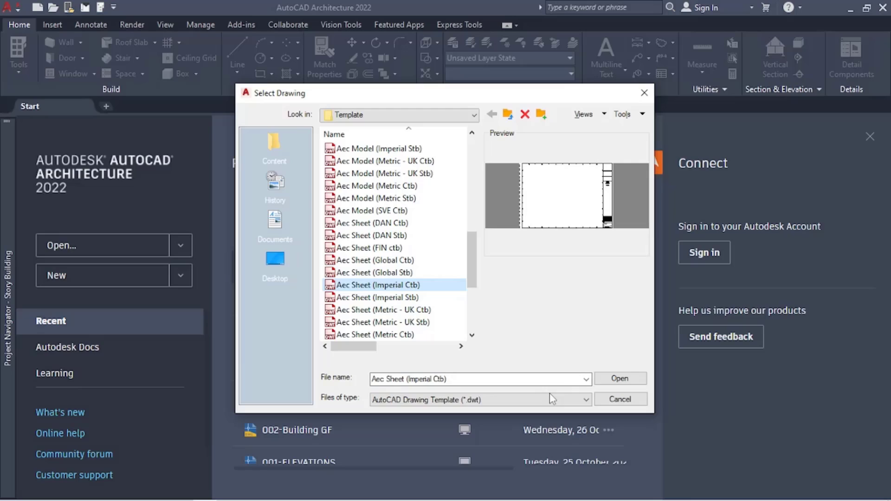
{"action": "left_click", "coordinate": [606, 379]}
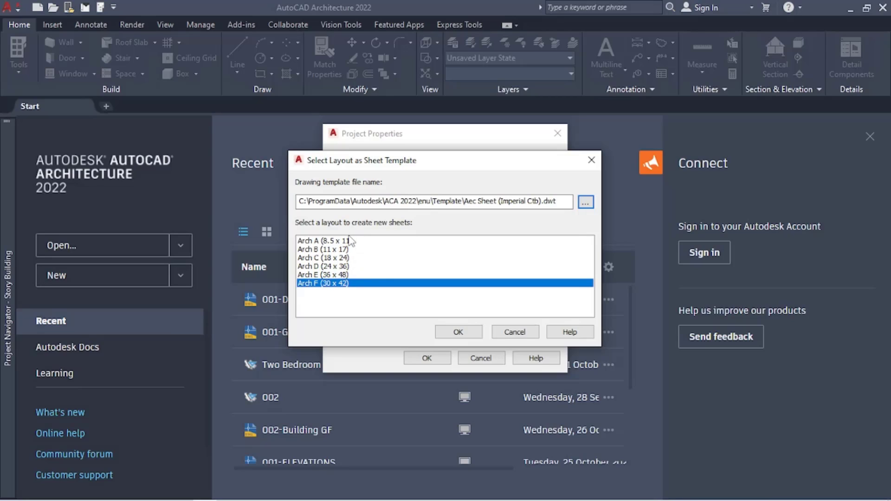
Use the Arch D (24 x 36) layout for new sheets, apply the change to all nested subsets, and accept the project properties.
{"action": "left_click", "coordinate": [344, 267]}
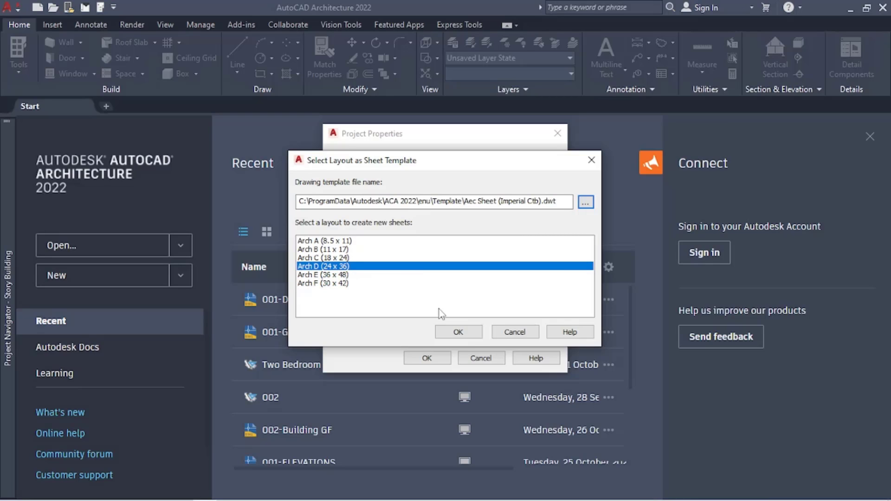
{"action": "left_click", "coordinate": [455, 332]}
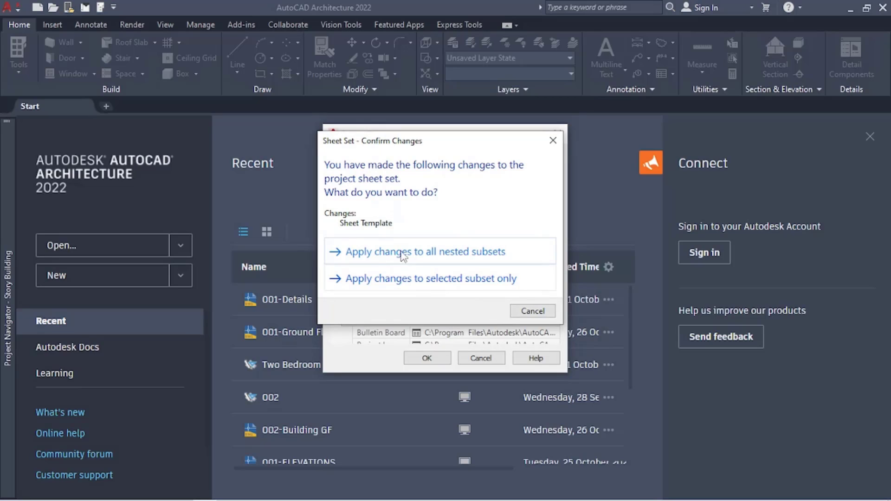
{"action": "left_click", "coordinate": [471, 255]}
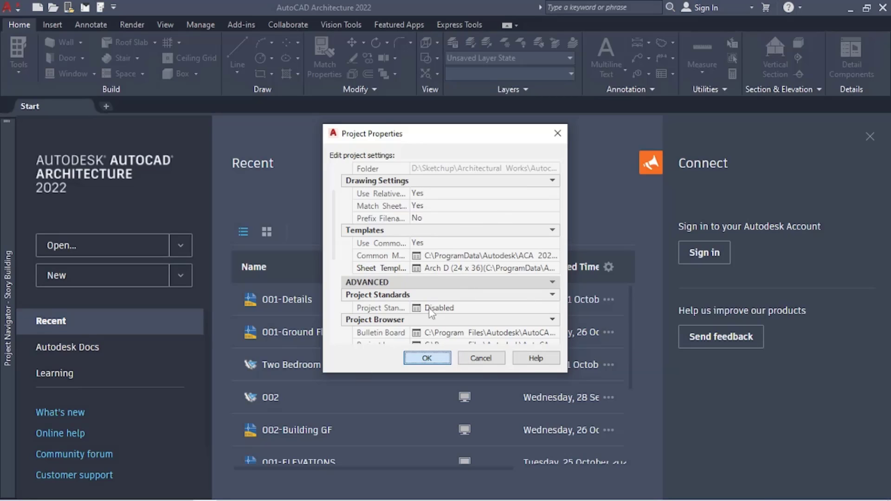
{"action": "key", "text": "Return"}
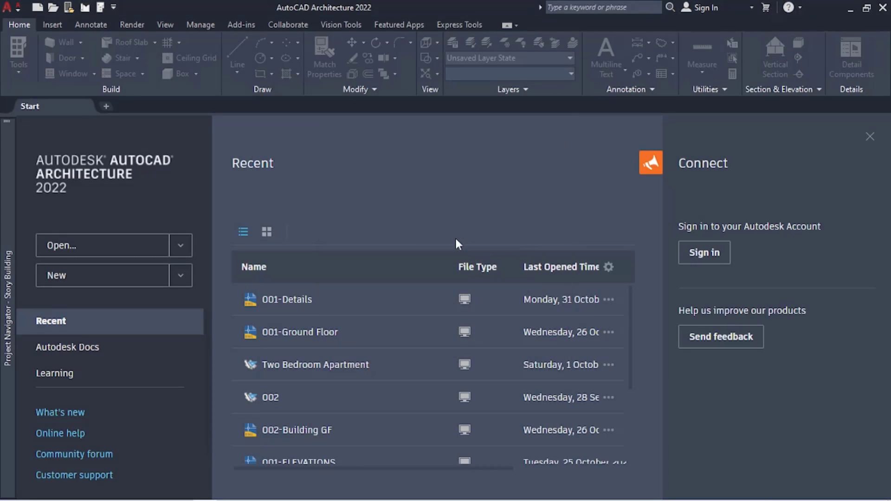
In the project's levels, rename the existing level as Foundation and set its floor elevation to -4'.
{"action": "mouse_move", "coordinate": [5, 168]}
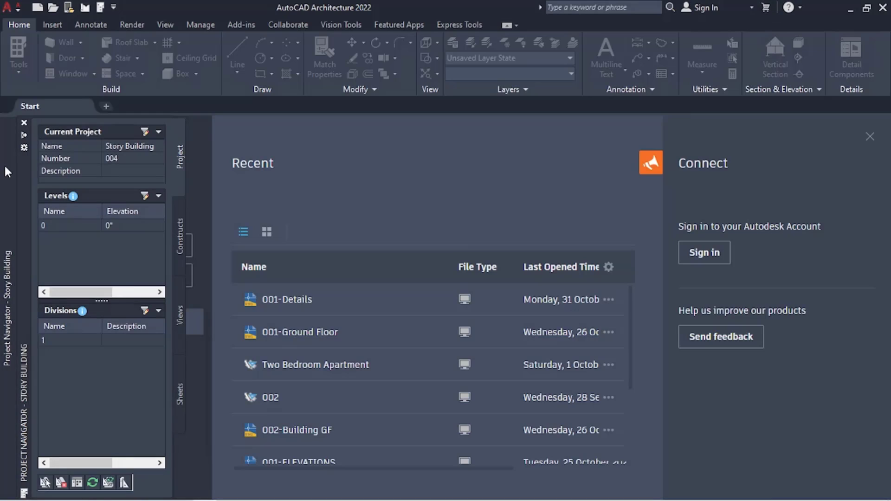
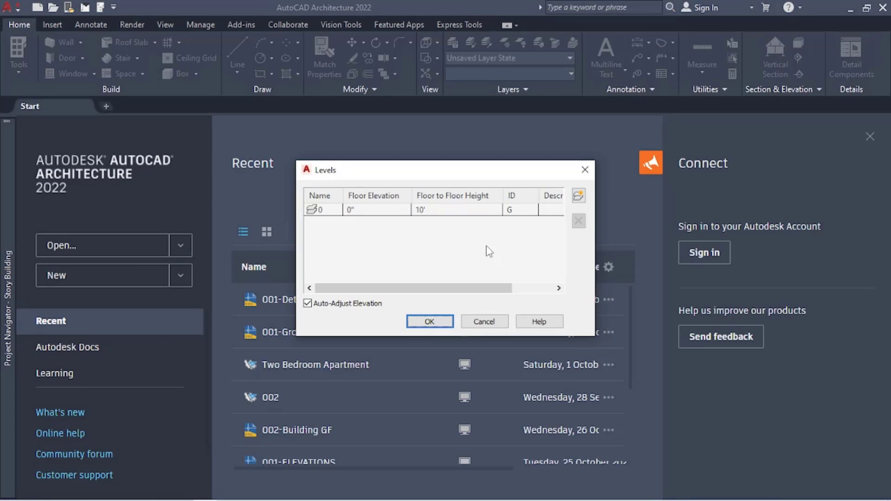
{"action": "left_click", "coordinate": [335, 212]}
{"action": "left_click", "coordinate": [324, 213]}
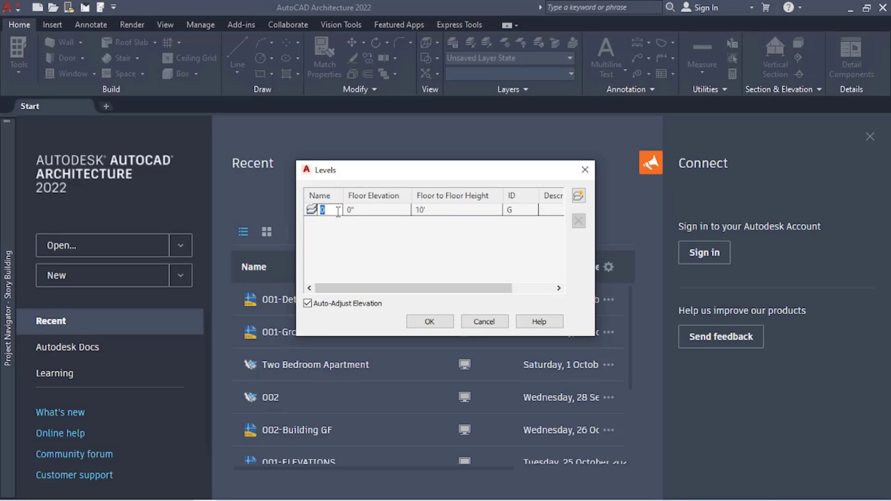
{"action": "type", "text": "Foundat"}
{"action": "type", "text": "ion"}
{"action": "left_click", "coordinate": [370, 209]}
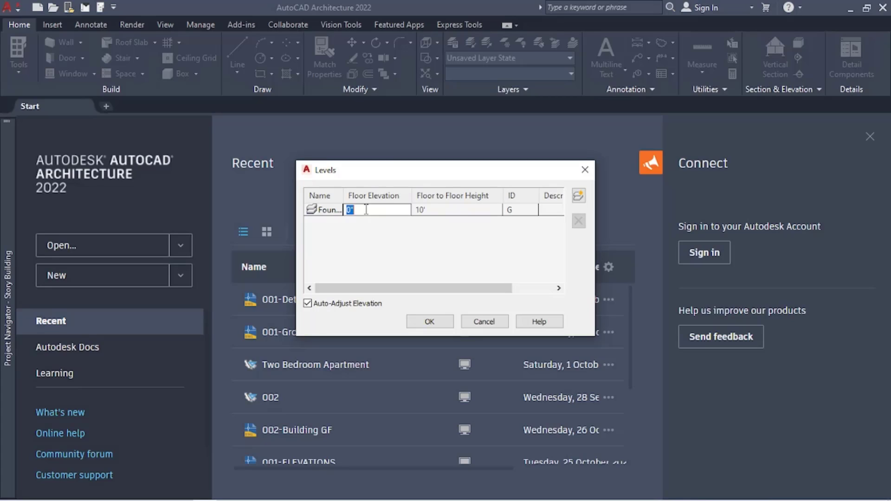
{"action": "type", "text": "-4"}
Set the Foundation level's floor to floor height to 4' and its ID to F.
{"action": "left_click", "coordinate": [451, 209]}
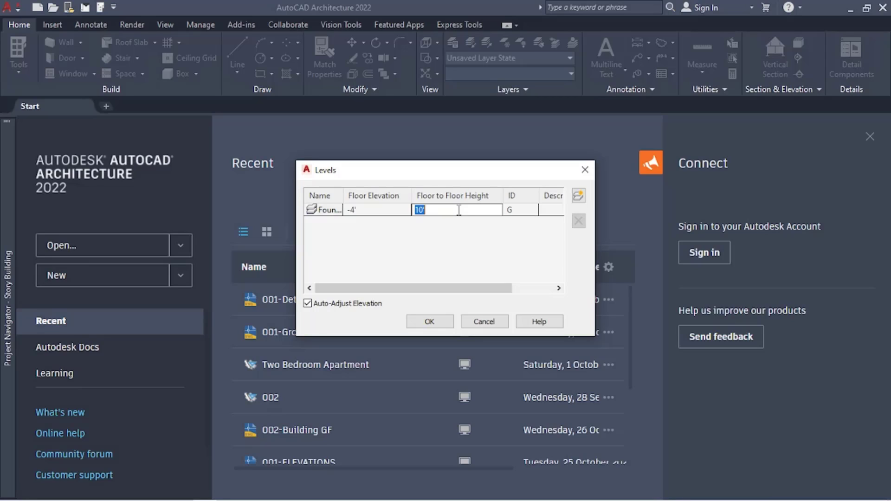
{"action": "type", "text": "4"}
{"action": "left_click", "coordinate": [528, 209]}
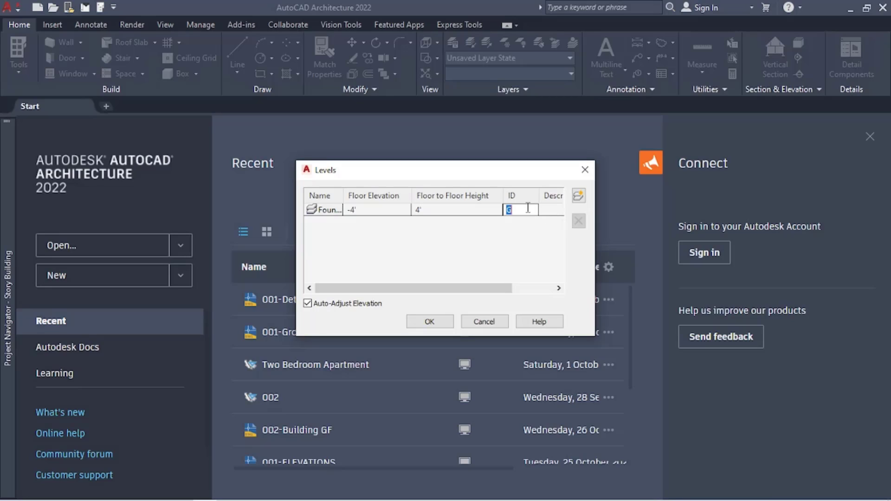
{"action": "key", "text": "BackSpace"}
{"action": "type", "text": "F"}
Add a level above Foundation and name it Ground Floor.
{"action": "left_click", "coordinate": [579, 197]}
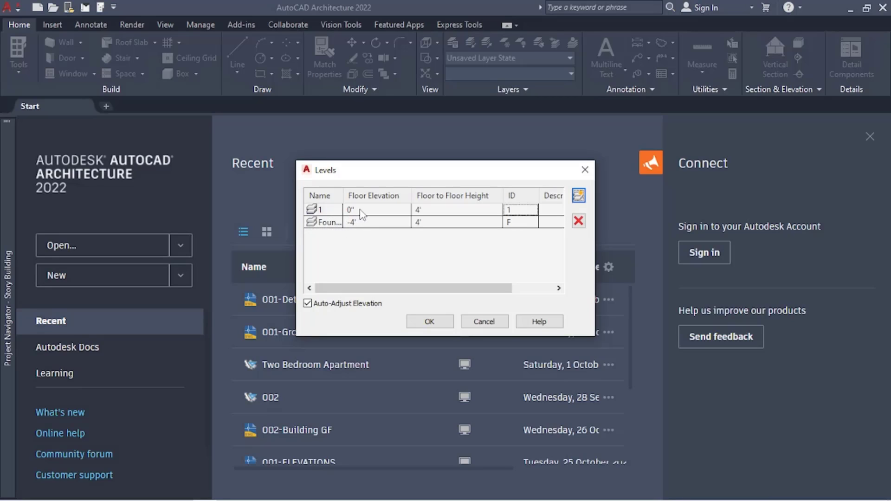
{"action": "double_click", "coordinate": [323, 210]}
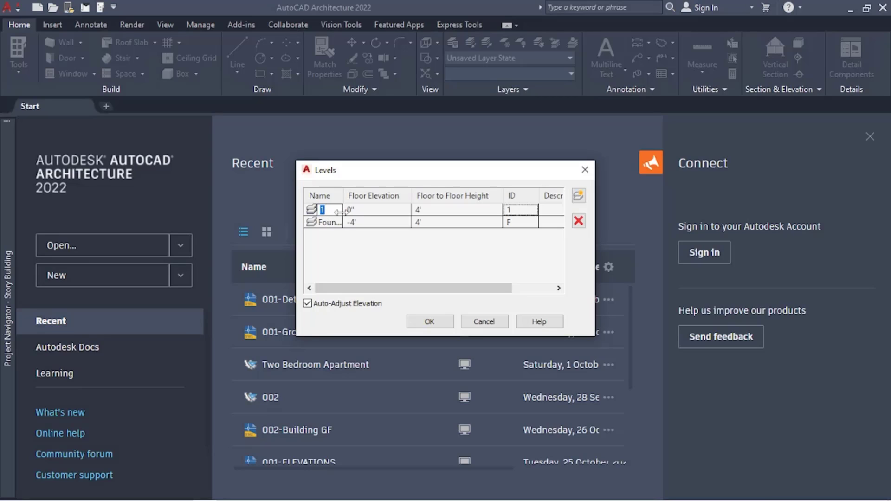
{"action": "type", "text": "First"}
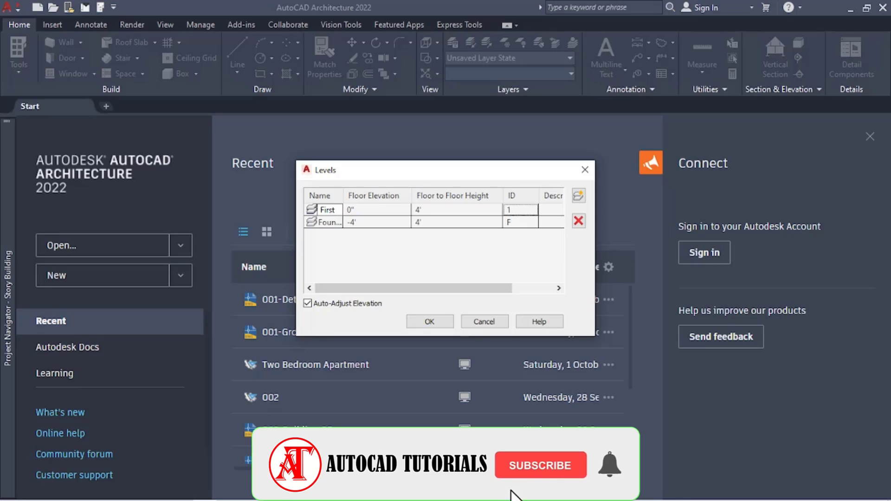
{"action": "key", "text": "BackSpace"}
{"action": "key", "text": "BackSpace"}
{"action": "key", "text": "BackSpace"}
{"action": "key", "text": "BackSpace"}
{"action": "key", "text": "BackSpace"}
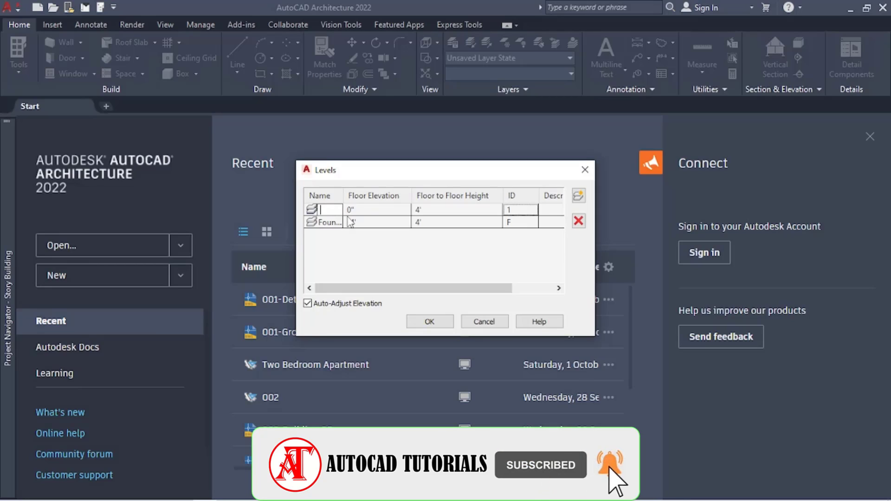
{"action": "type", "text": "Grou"}
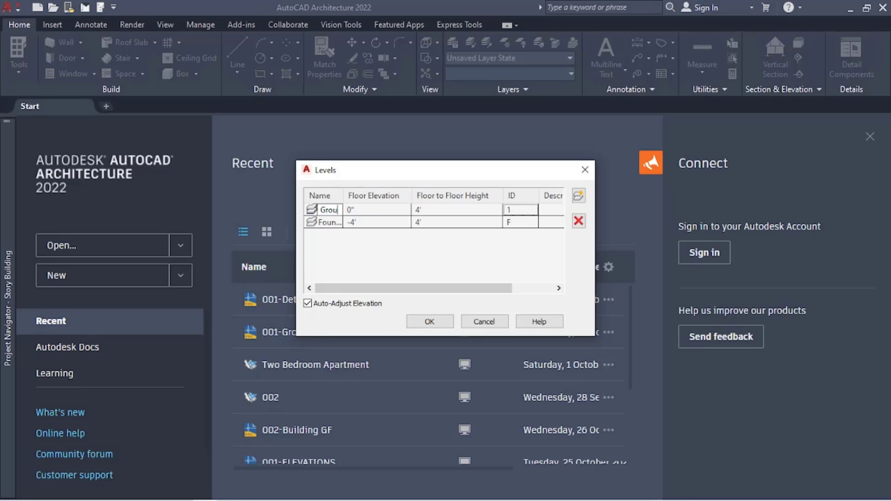
{"action": "type", "text": "nd F"}
{"action": "type", "text": "lo"}
{"action": "type", "text": "o"}
{"action": "type", "text": "r"}
Set the Ground Floor level's floor to floor height to 10' and its ID to GF.
{"action": "left_click", "coordinate": [438, 209]}
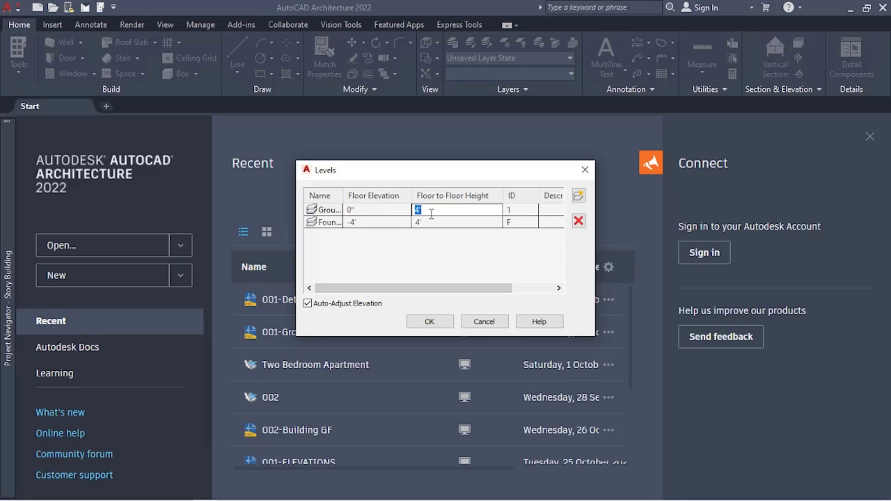
{"action": "type", "text": "10'"}
{"action": "left_click", "coordinate": [510, 208]}
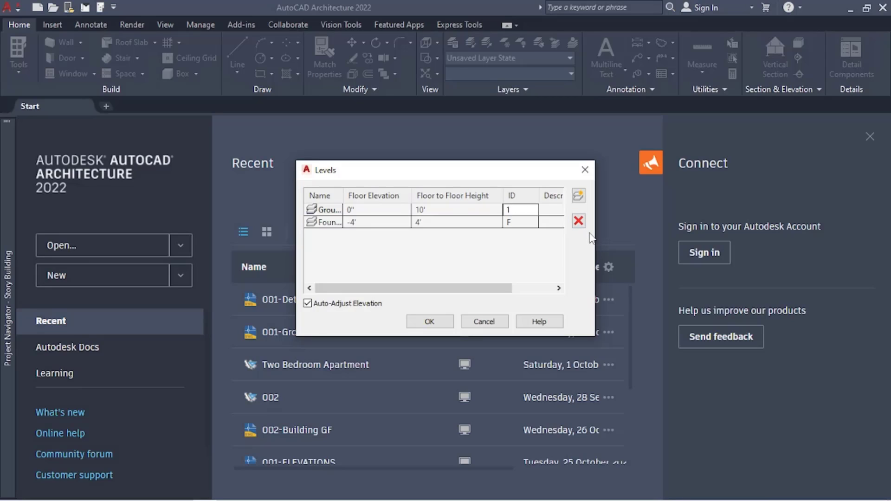
{"action": "key", "text": "BackSpace"}
{"action": "type", "text": "GF"}
Add a level above Ground Floor and name it First Floor.
{"action": "left_click", "coordinate": [577, 197]}
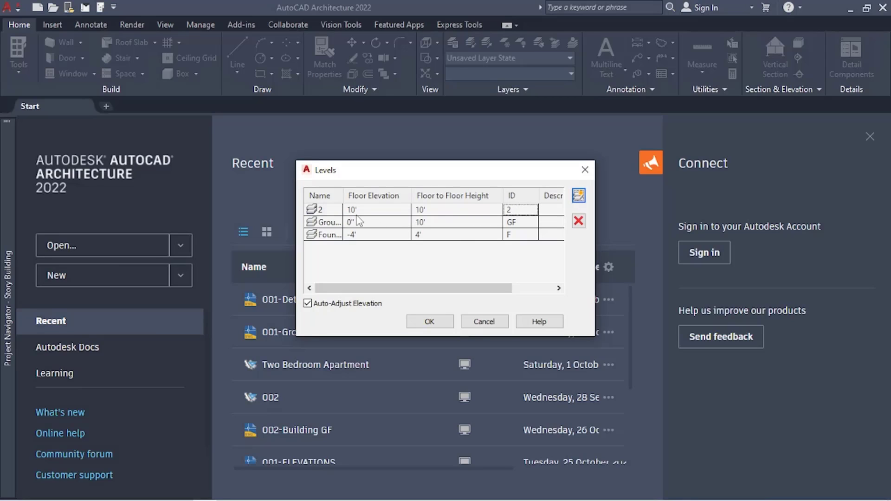
{"action": "left_click", "coordinate": [325, 211]}
{"action": "left_click", "coordinate": [325, 211]}
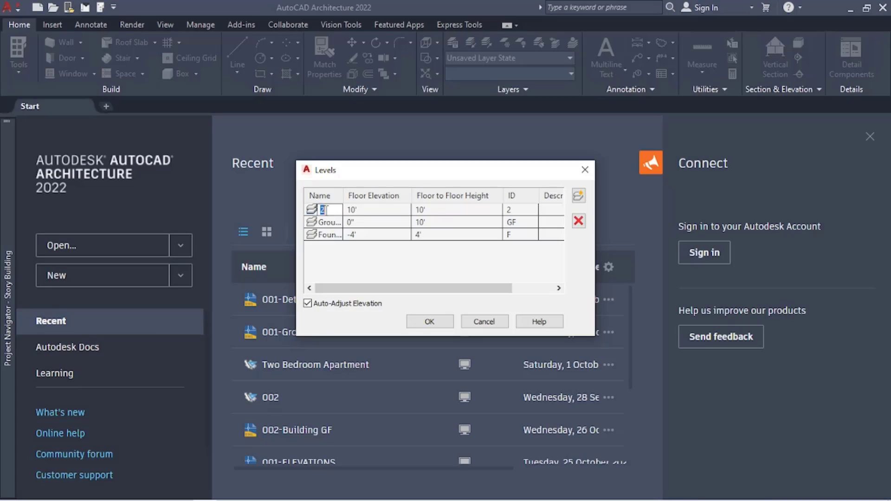
{"action": "type", "text": "Secon"}
{"action": "key", "text": "BackSpace"}
{"action": "key", "text": "BackSpace"}
{"action": "key", "text": "BackSpace"}
{"action": "key", "text": "BackSpace"}
{"action": "key", "text": "BackSpace"}
{"action": "type", "text": "Firs"}
{"action": "key", "text": "BackSpace"}
{"action": "key", "text": "BackSpace"}
{"action": "key", "text": "BackSpace"}
{"action": "type", "text": "irst"}
{"action": "key", "text": "BackSpace"}
{"action": "key", "text": "BackSpace"}
{"action": "key", "text": "BackSpace"}
{"action": "key", "text": "BackSpace"}
{"action": "key", "text": "BackSpace"}
{"action": "key", "text": "BackSpace"}
{"action": "type", "text": "Floor"}
Set the First Floor level's ID to FF.
{"action": "left_click", "coordinate": [519, 209]}
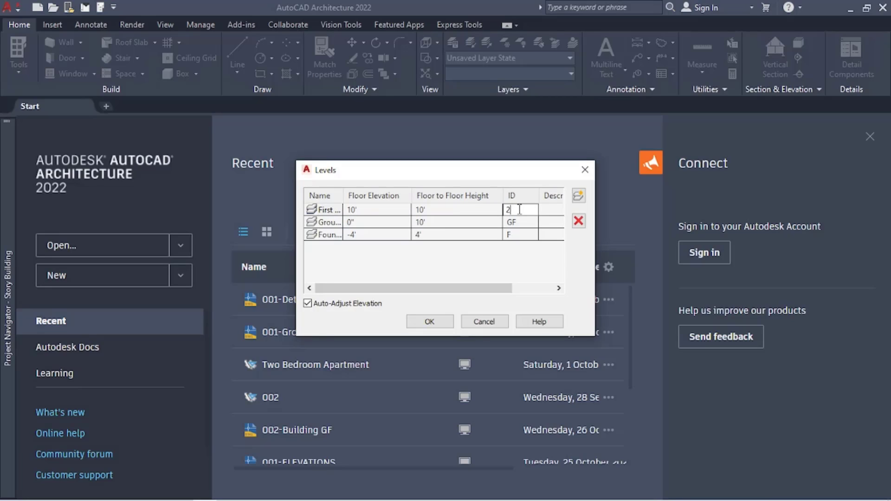
{"action": "key", "text": "BackSpace"}
{"action": "type", "text": "FF"}
{"action": "left_click", "coordinate": [577, 196]}
{"action": "left_click", "coordinate": [575, 200]}
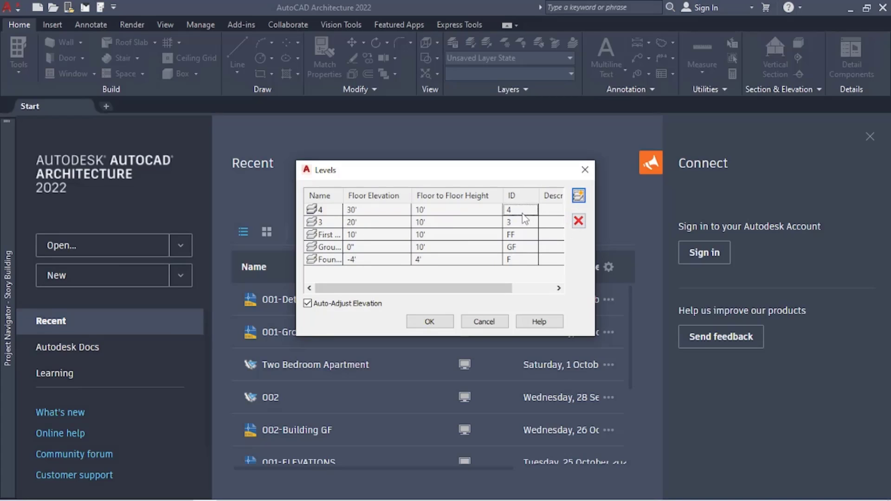
{"action": "left_click", "coordinate": [373, 211]}
{"action": "left_click", "coordinate": [319, 210]}
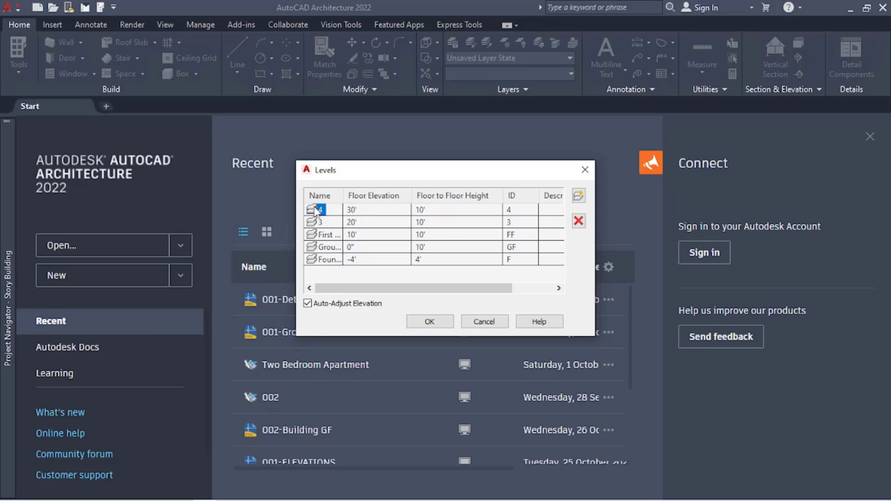
{"action": "left_click", "coordinate": [579, 223]}
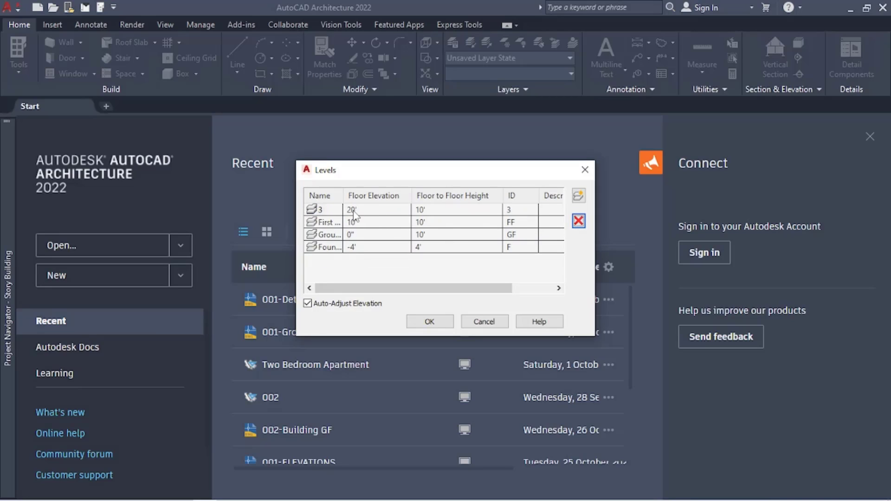
{"action": "left_click", "coordinate": [579, 221]}
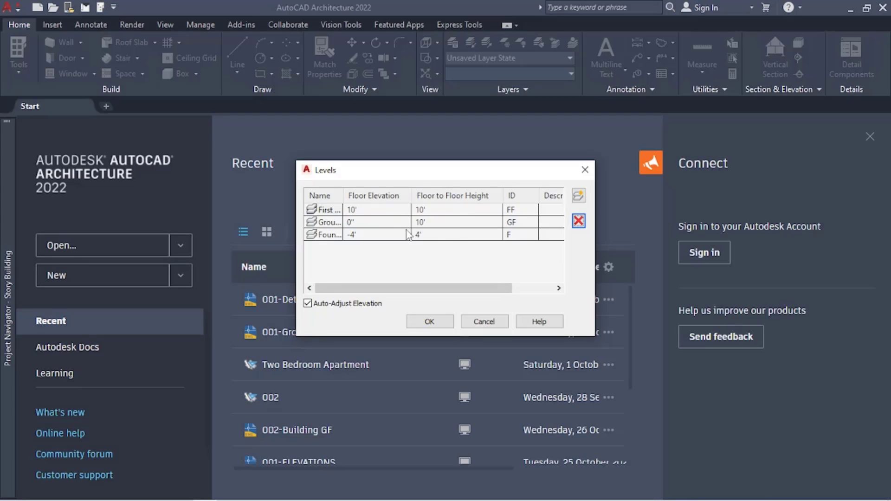
Accept the level settings and regenerate all views in the project.
{"action": "left_click", "coordinate": [429, 322]}
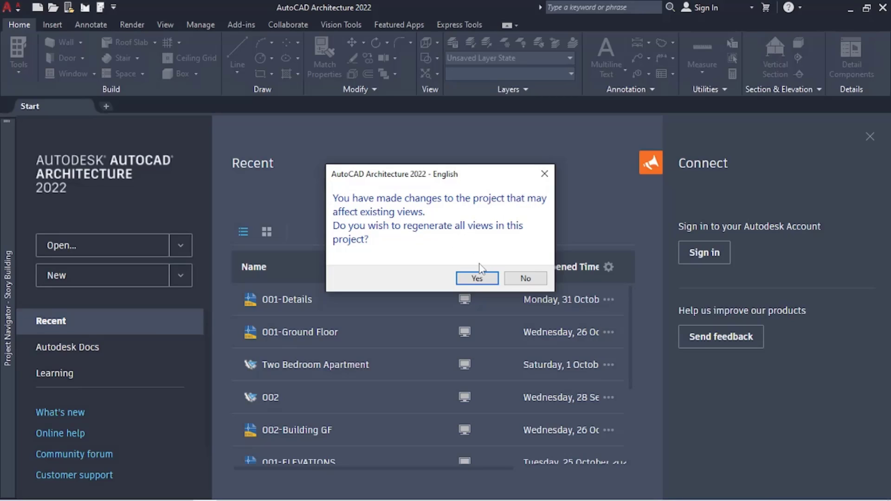
{"action": "left_click", "coordinate": [478, 278]}
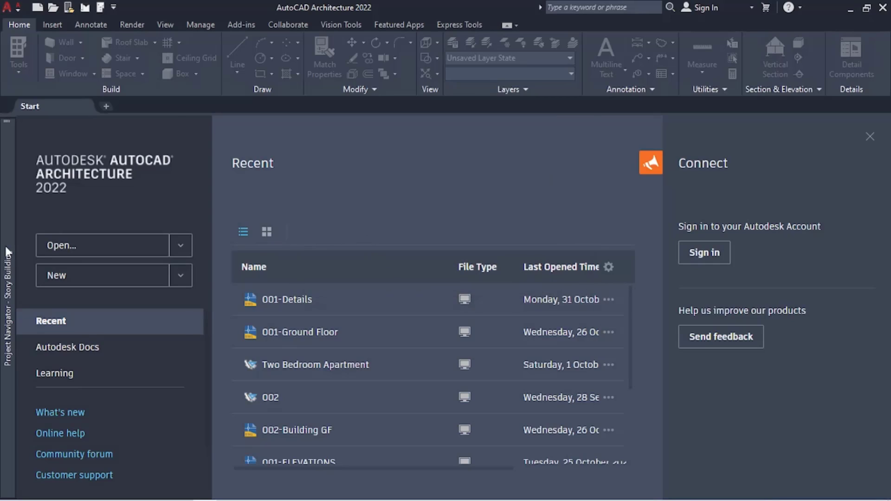
Rename the project's existing division to Main Building and set its ID to MB.
{"action": "mouse_move", "coordinate": [3, 261]}
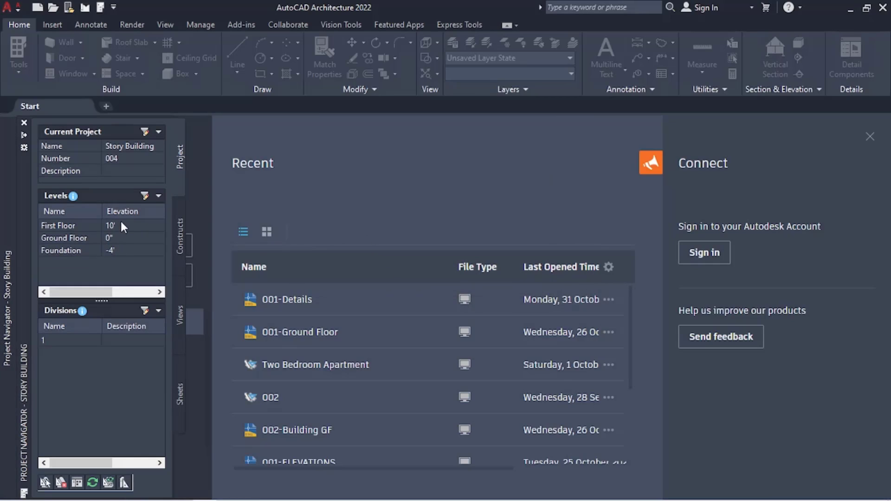
{"action": "left_click", "coordinate": [144, 310]}
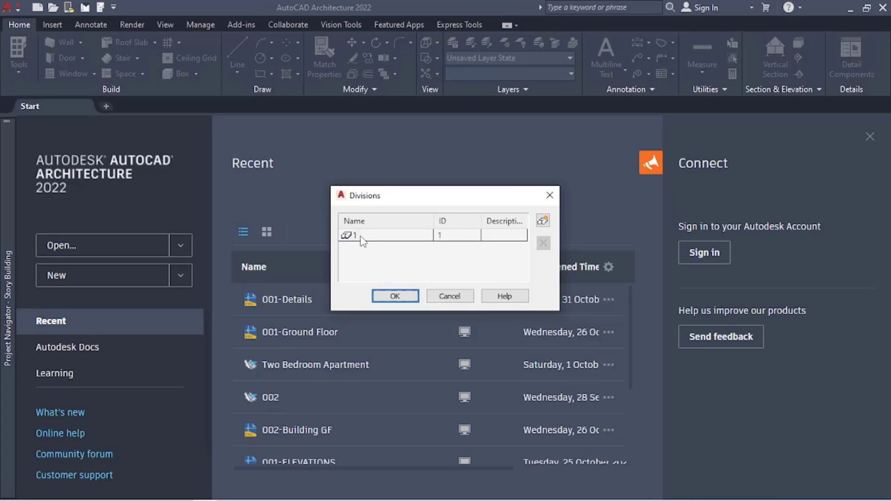
{"action": "double_click", "coordinate": [362, 235]}
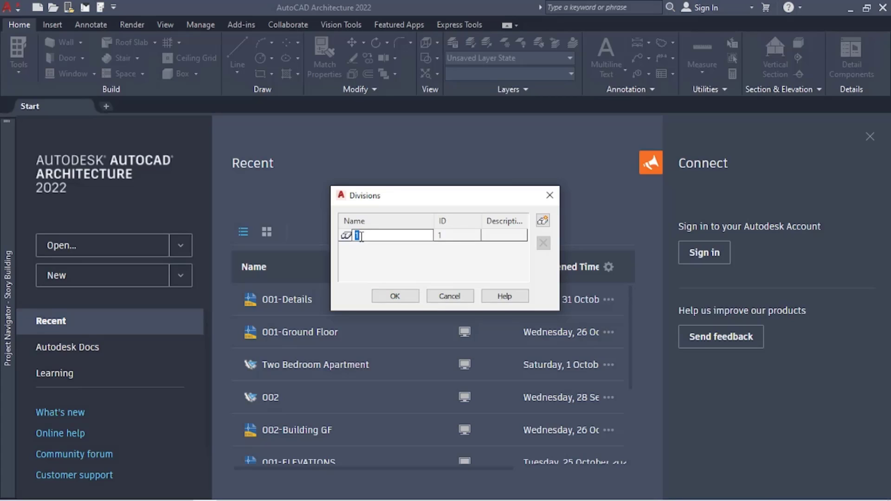
{"action": "type", "text": "Bui"}
{"action": "key", "text": "BackSpace"}
{"action": "key", "text": "BackSpace"}
{"action": "key", "text": "BackSpace"}
{"action": "type", "text": "Main Building"}
{"action": "left_click", "coordinate": [462, 236]}
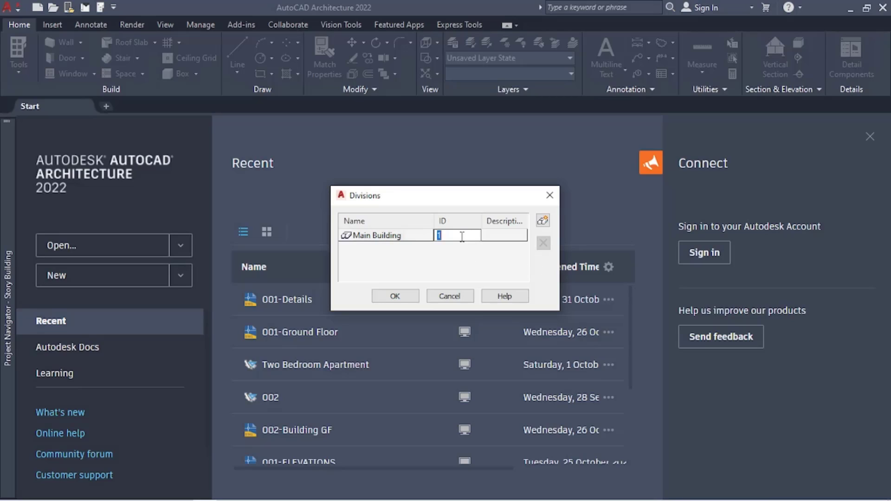
{"action": "type", "text": "MB"}
Add a second division below Main Building and name it Garagr.
{"action": "left_click", "coordinate": [543, 221]}
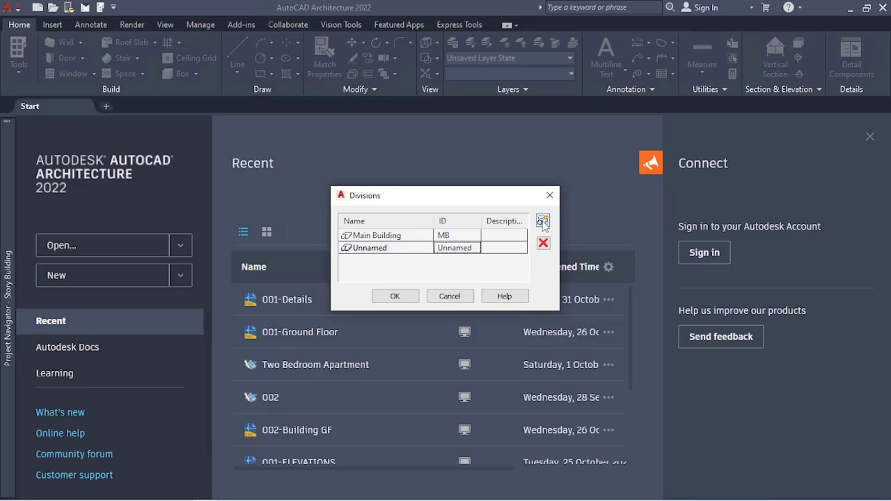
{"action": "left_click", "coordinate": [417, 239]}
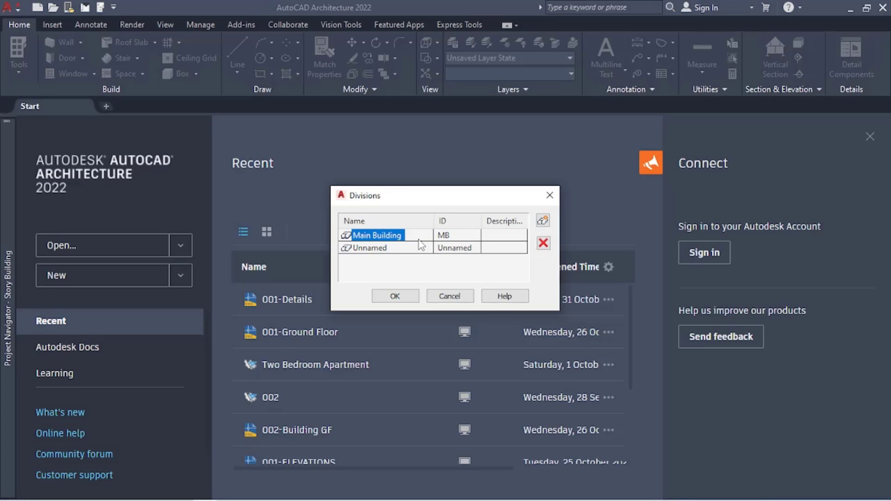
{"action": "left_click", "coordinate": [410, 248]}
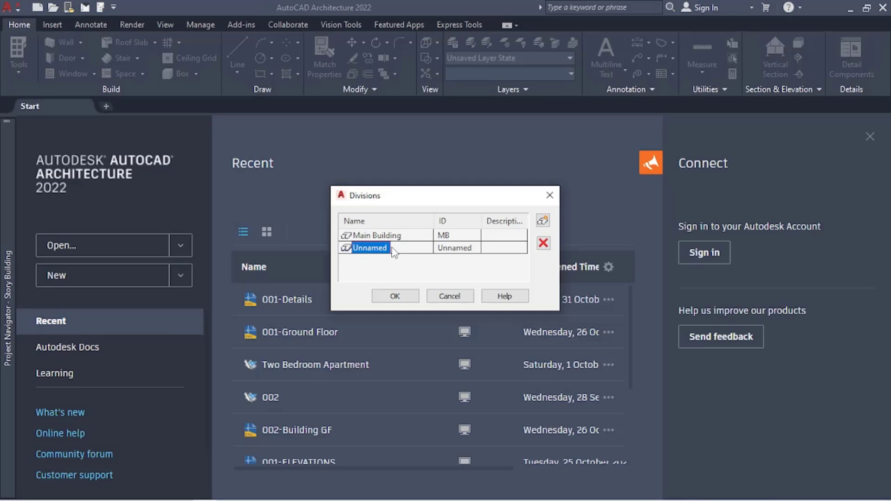
{"action": "left_click", "coordinate": [395, 250]}
{"action": "double_click", "coordinate": [384, 249]}
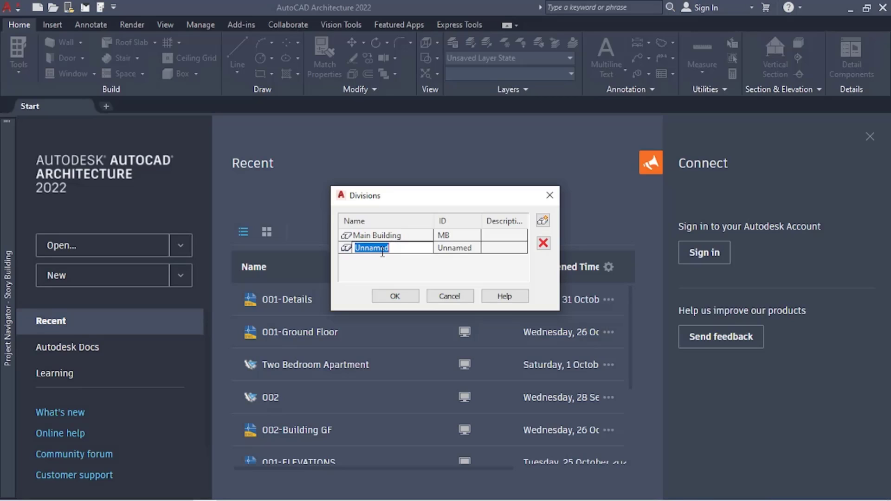
{"action": "type", "text": "Garagr"}
Set the second division's ID to G.
{"action": "left_click", "coordinate": [459, 249]}
{"action": "left_click", "coordinate": [468, 250]}
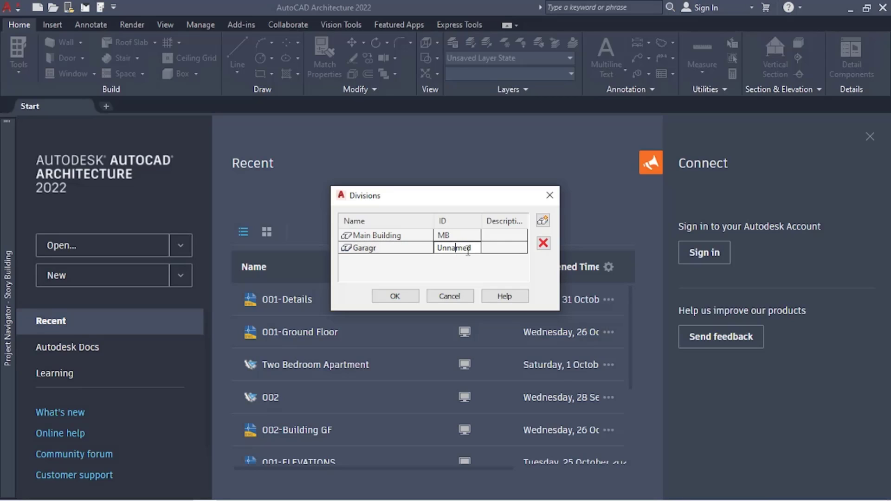
{"action": "key", "text": "BackSpace"}
{"action": "key", "text": "BackSpace"}
{"action": "key", "text": "BackSpace"}
{"action": "key", "text": "BackSpace"}
{"action": "key", "text": "BackSpace"}
{"action": "key", "text": "BackSpace"}
{"action": "key", "text": "BackSpace"}
{"action": "type", "text": "G"}
Correct the second division's name to Garage.
{"action": "left_click", "coordinate": [380, 250]}
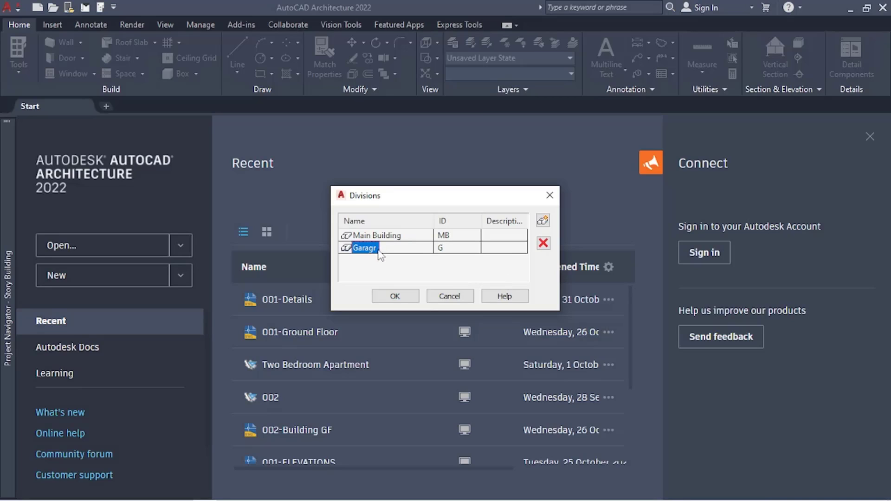
{"action": "left_click", "coordinate": [379, 251]}
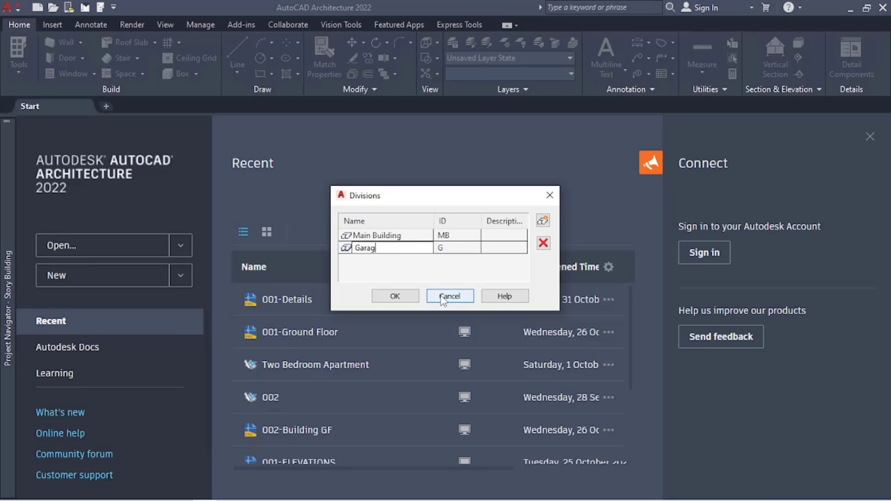
{"action": "key", "text": "BackSpace"}
{"action": "type", "text": "e"}
{"action": "key", "text": "Tab"}
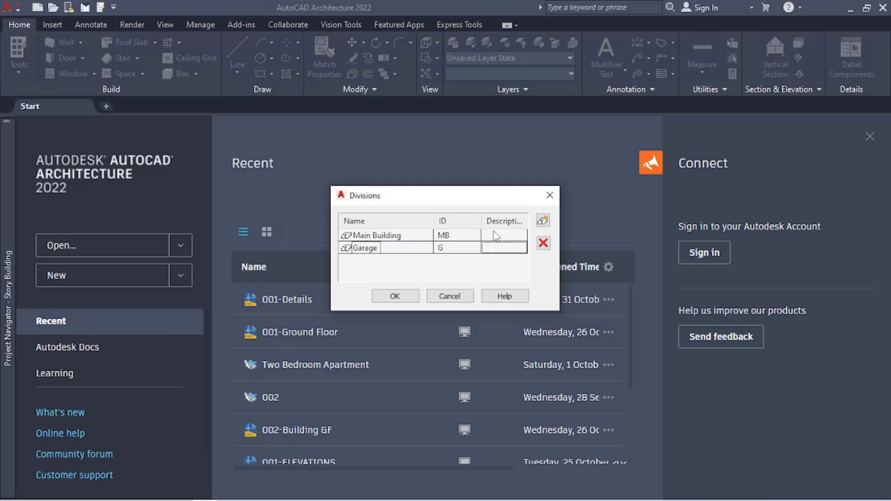
Add a third division below Garage and name it Guesthouse.
{"action": "left_click", "coordinate": [542, 221]}
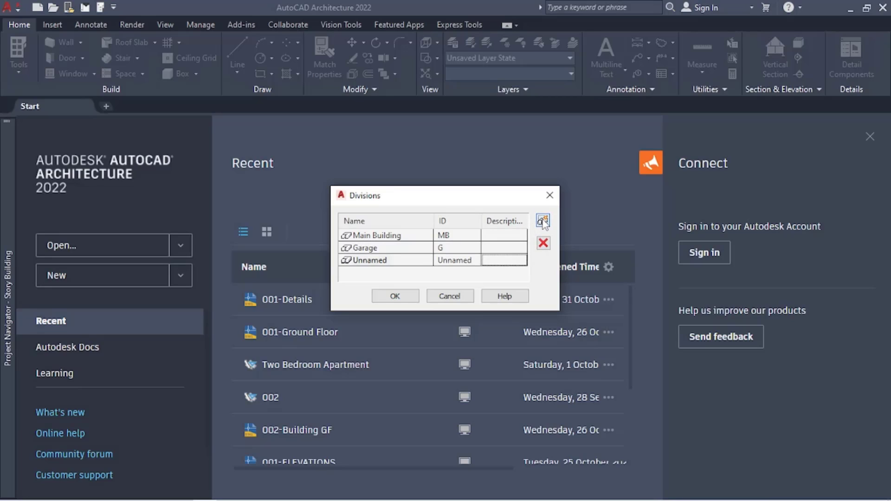
{"action": "left_click", "coordinate": [371, 260]}
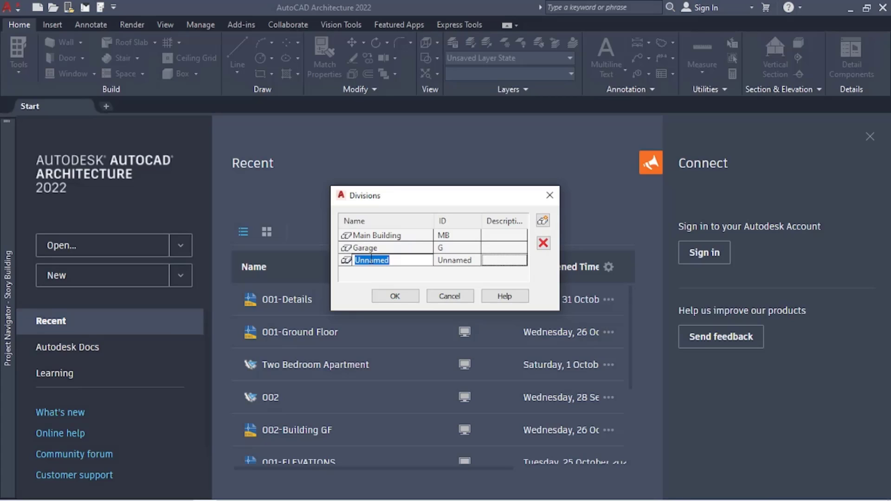
{"action": "type", "text": "Guesthouse"}
Set the Guesthouse division's ID to GH and accept the division settings.
{"action": "left_click", "coordinate": [461, 260]}
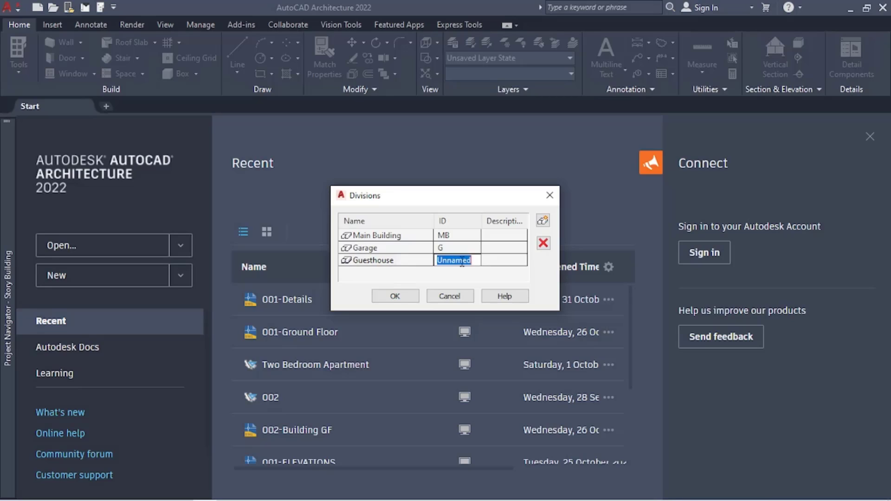
{"action": "key", "text": "End"}
{"action": "key", "text": "BackSpace"}
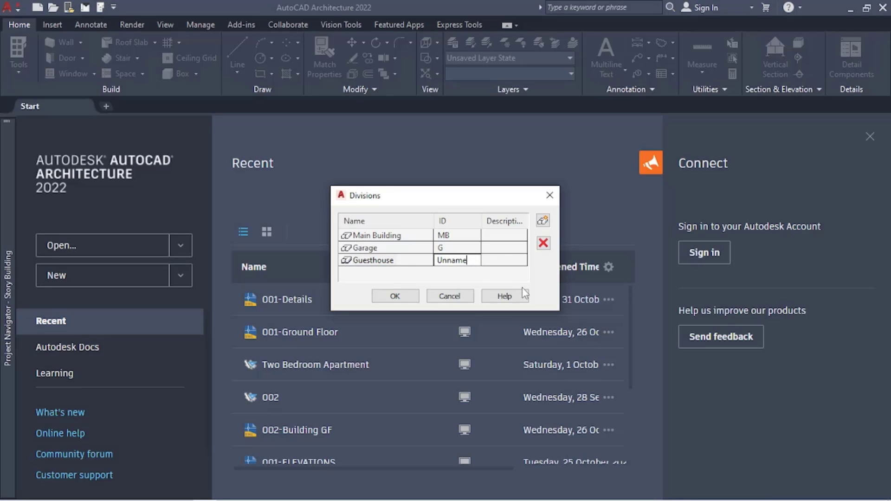
{"action": "key", "text": "BackSpace"}
{"action": "key", "text": "BackSpace"}
{"action": "key", "text": "BackSpace"}
{"action": "key", "text": "BackSpace"}
{"action": "key", "text": "BackSpace"}
{"action": "key", "text": "BackSpace"}
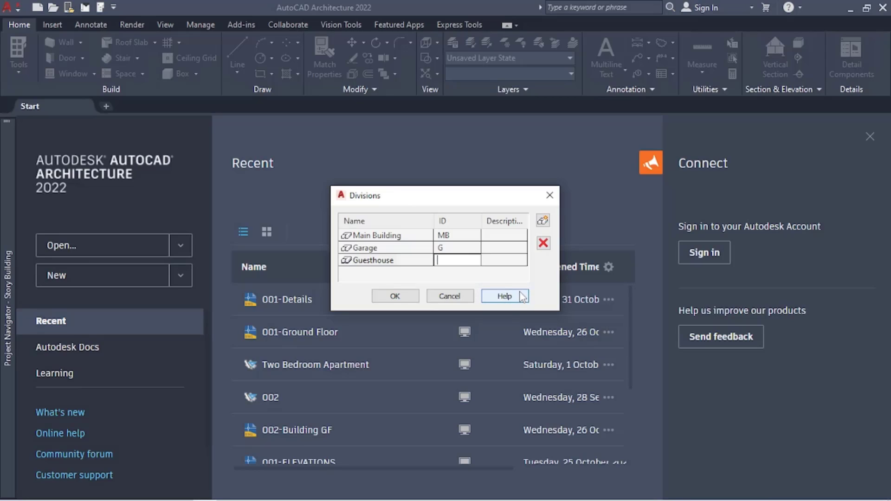
{"action": "type", "text": "GH"}
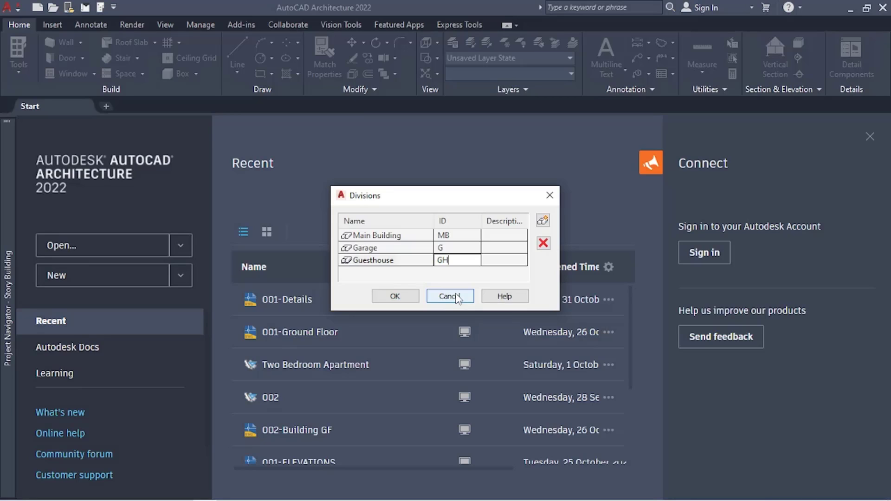
{"action": "left_click", "coordinate": [402, 299]}
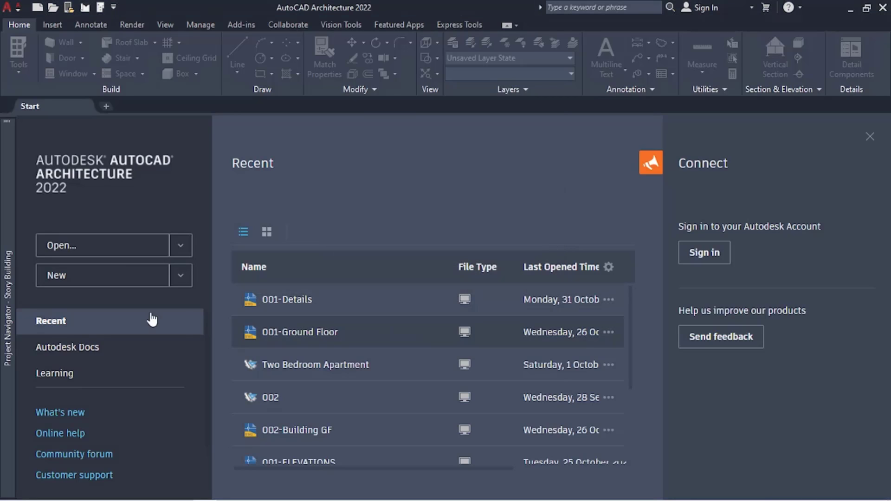
Add a new element named Site Plan to the project's Elements category.
{"action": "mouse_move", "coordinate": [7, 306]}
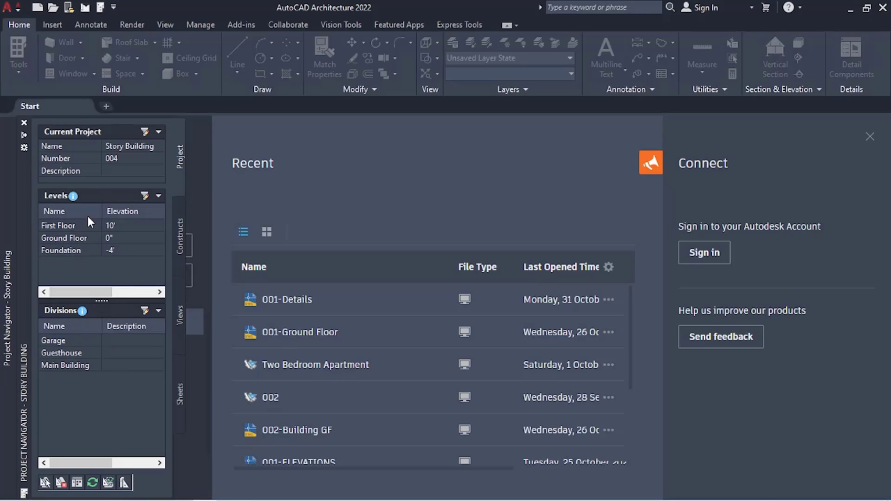
{"action": "left_click", "coordinate": [174, 248]}
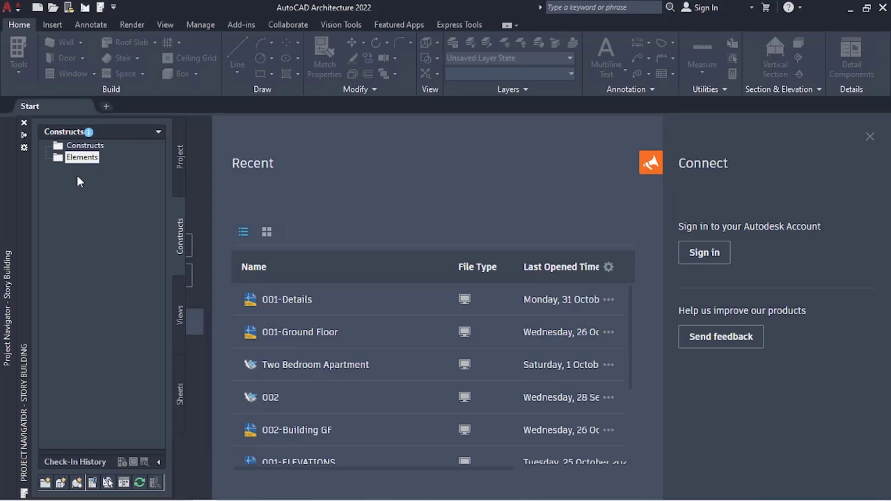
{"action": "right_click", "coordinate": [79, 158]}
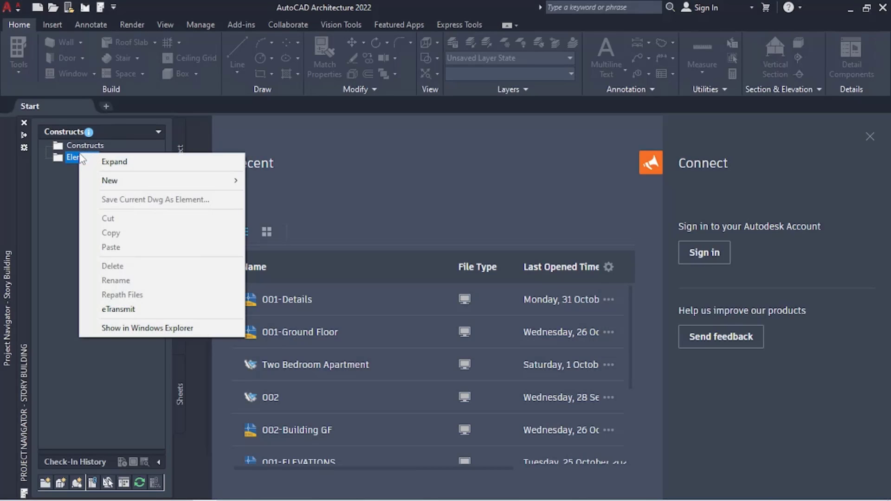
{"action": "mouse_move", "coordinate": [100, 185]}
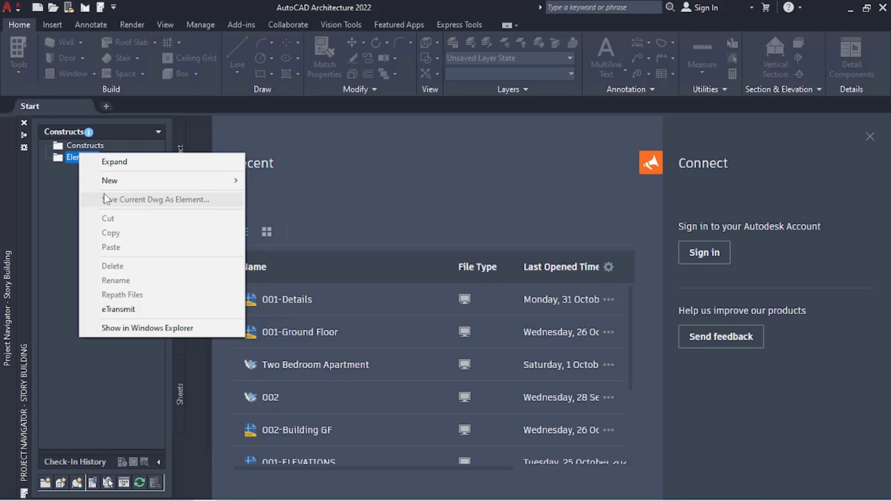
{"action": "mouse_move", "coordinate": [148, 182]}
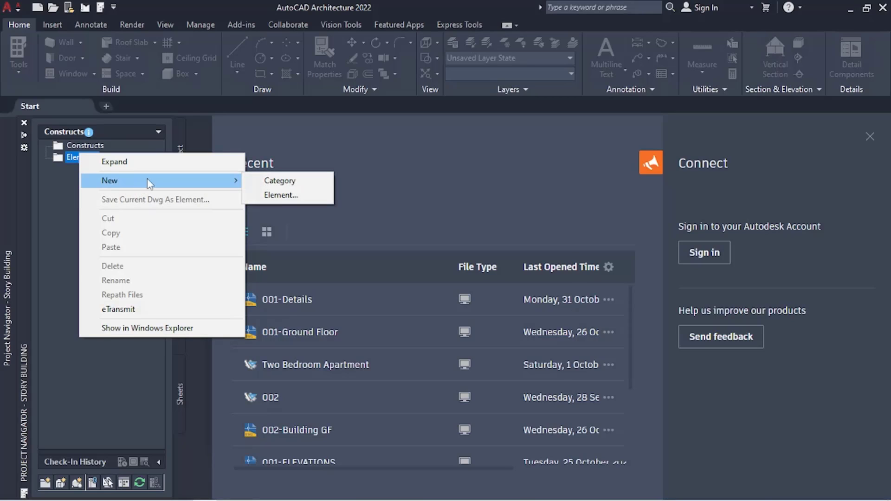
{"action": "left_click", "coordinate": [277, 196]}
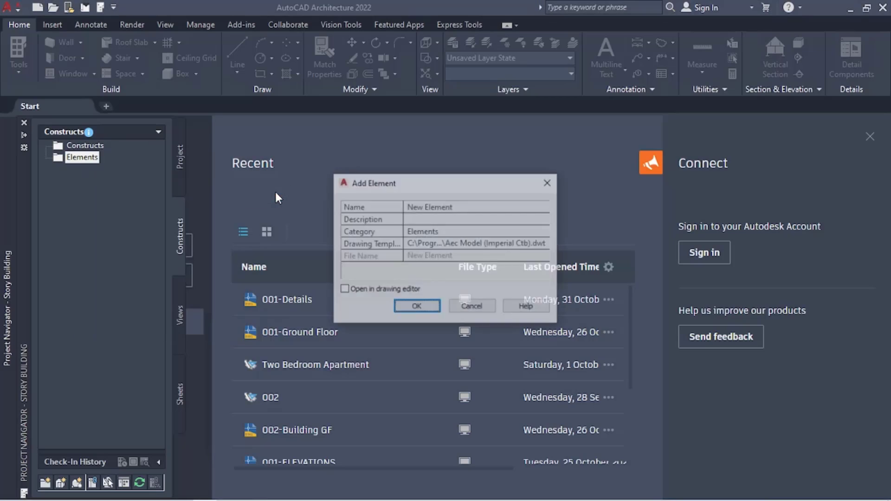
{"action": "left_click", "coordinate": [463, 209]}
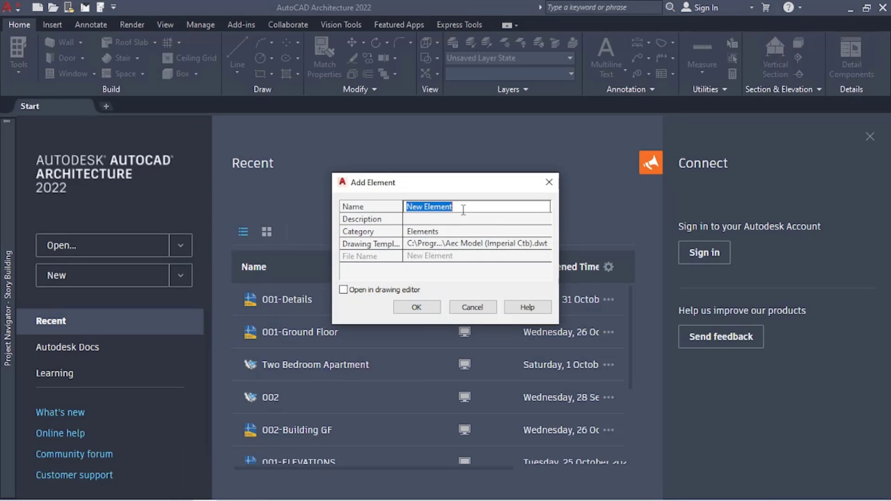
{"action": "type", "text": "Si"}
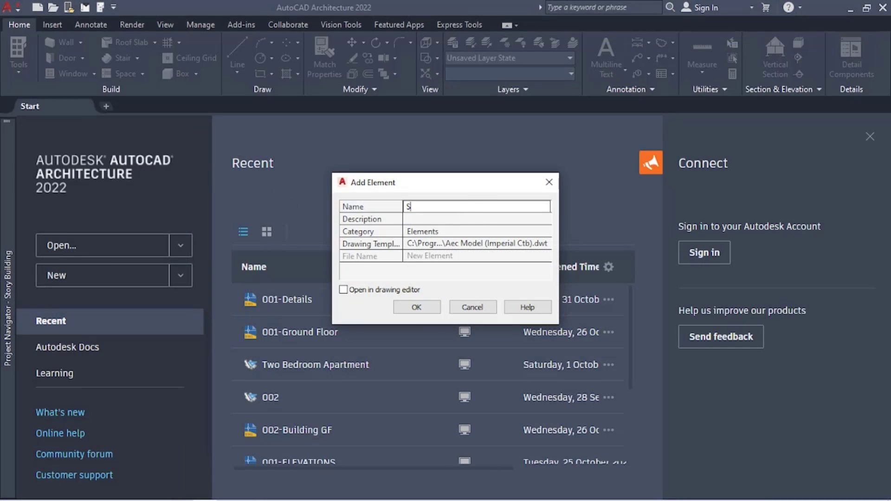
{"action": "type", "text": "te"}
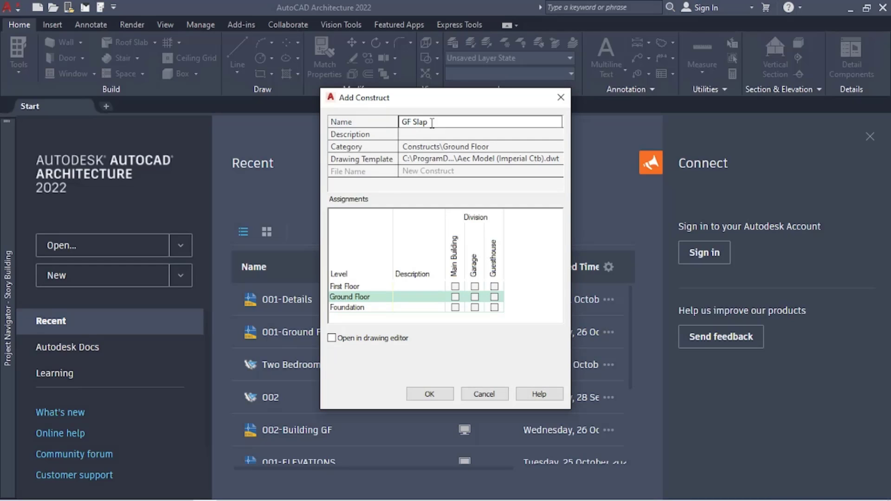
Correct the new construct's name to GF Slab, assign it to the Ground Floor level of the Main Building division, and accept it.
{"action": "key", "text": "BackSpace"}
{"action": "type", "text": "b"}
{"action": "left_click", "coordinate": [454, 296]}
{"action": "left_click", "coordinate": [430, 393]}
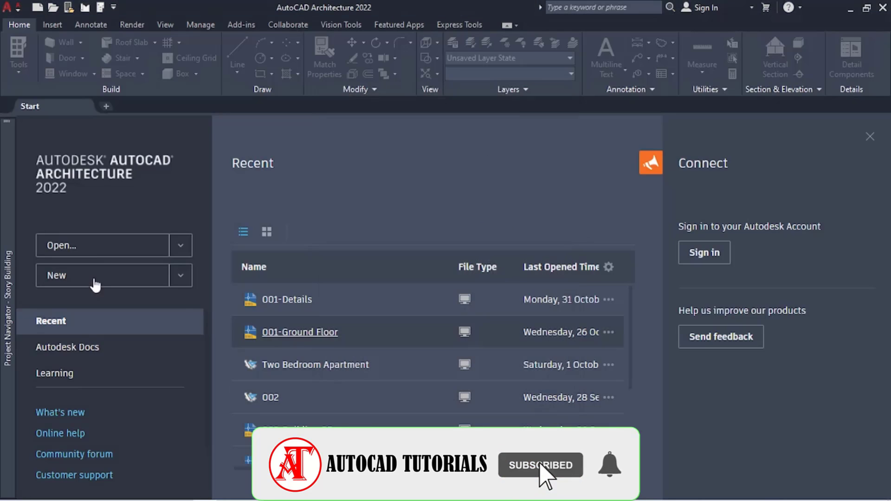
{"action": "mouse_move", "coordinate": [2, 232]}
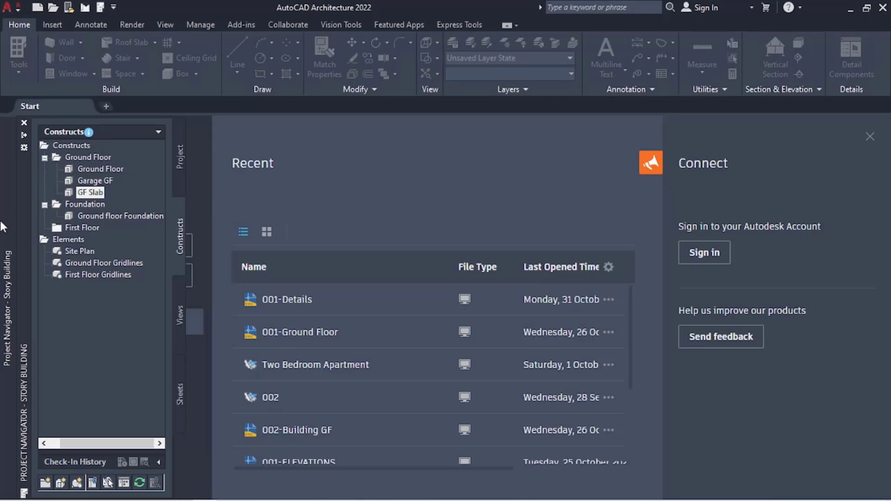
{"action": "right_click", "coordinate": [82, 161]}
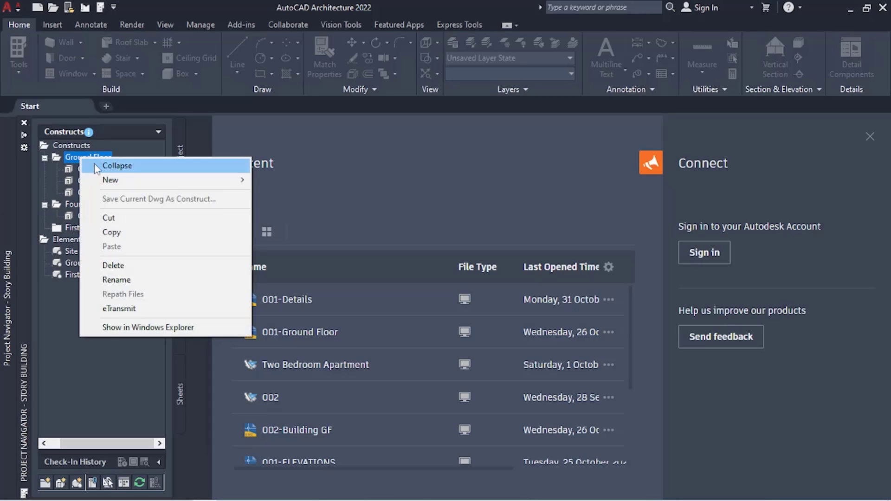
{"action": "mouse_move", "coordinate": [140, 182]}
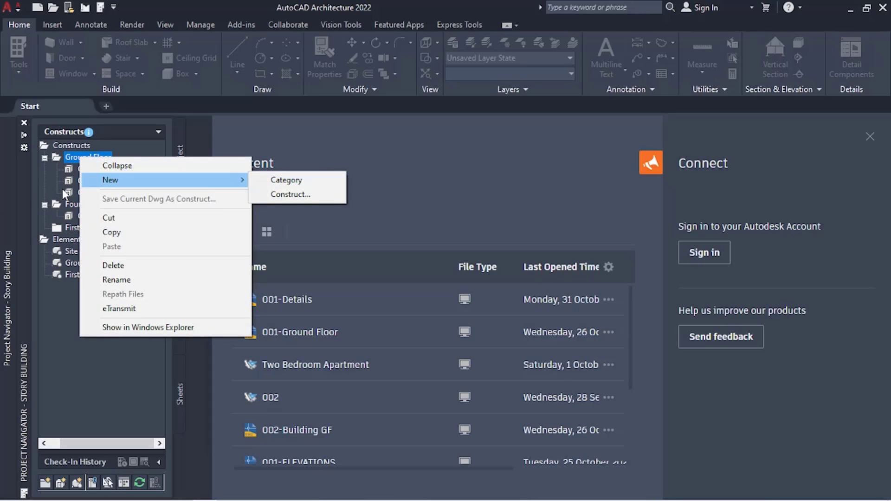
{"action": "left_click", "coordinate": [42, 193]}
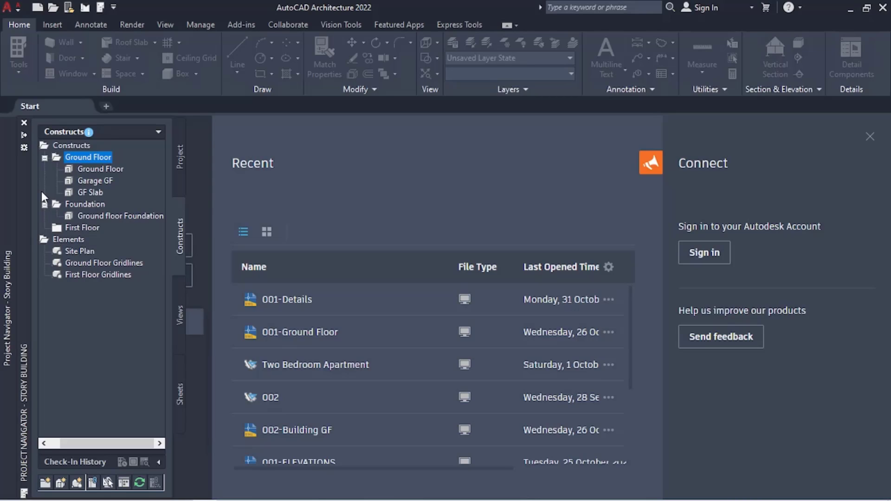
Add a construct named GF Stairs to the Ground Floor category, assigned to the Ground Floor level of the Main Building division.
{"action": "right_click", "coordinate": [96, 158]}
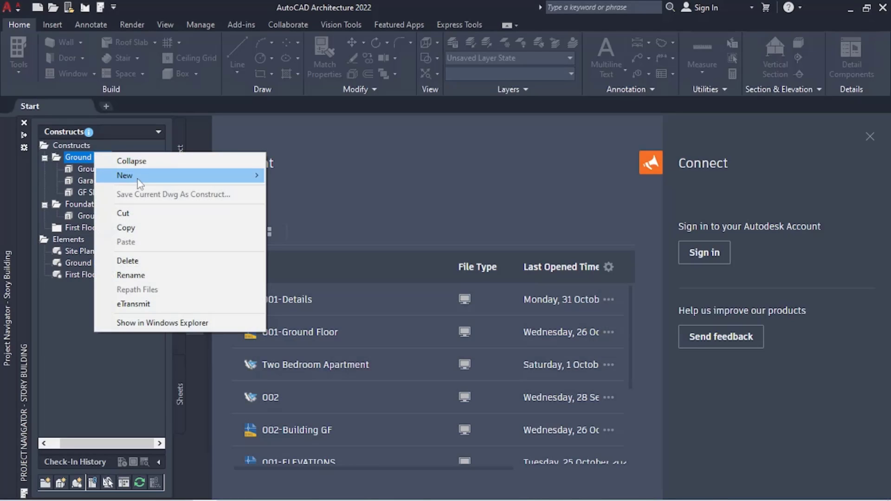
{"action": "mouse_move", "coordinate": [204, 177]}
{"action": "left_click", "coordinate": [304, 190]}
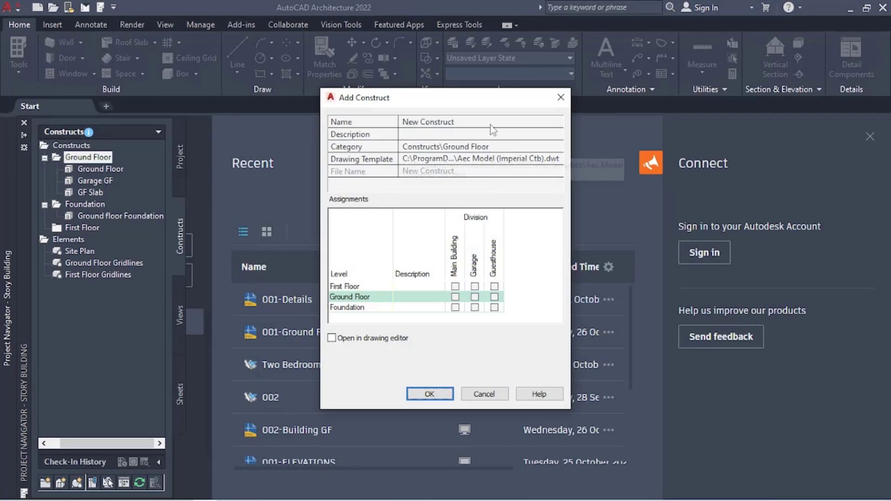
{"action": "type", "text": "G"}
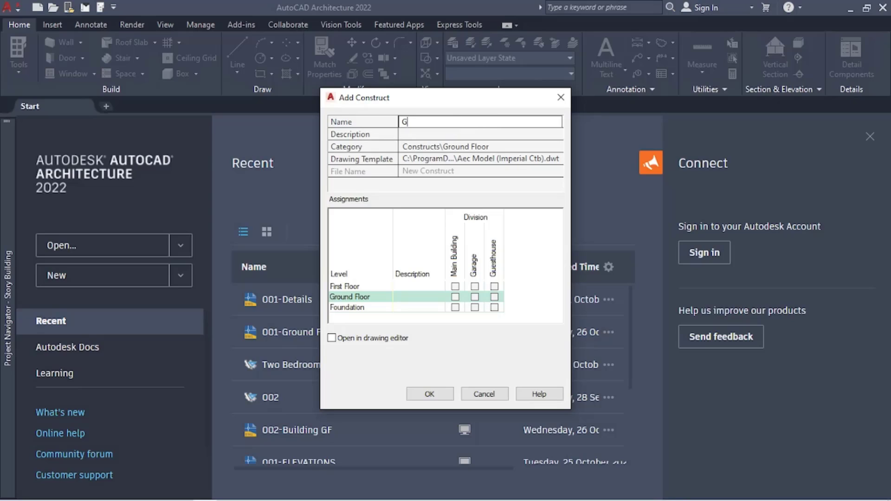
{"action": "type", "text": "F Stairs"}
{"action": "key", "text": "Return"}
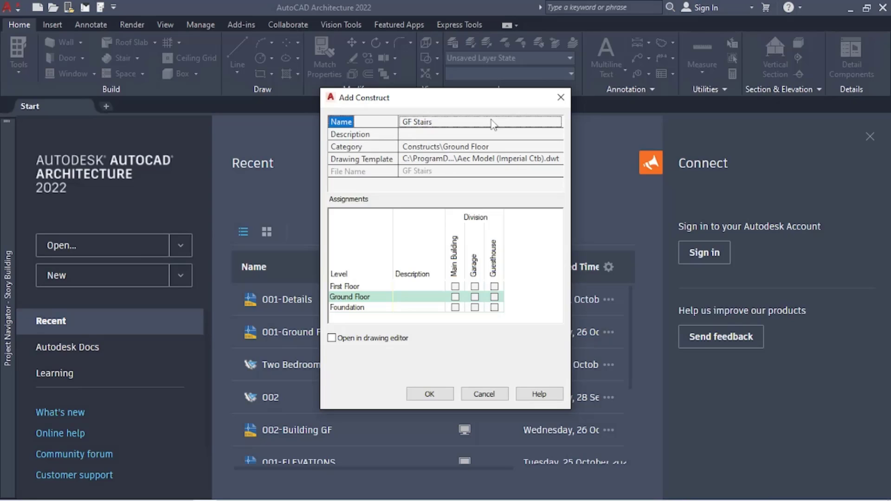
{"action": "left_click", "coordinate": [456, 297]}
{"action": "left_click", "coordinate": [428, 392]}
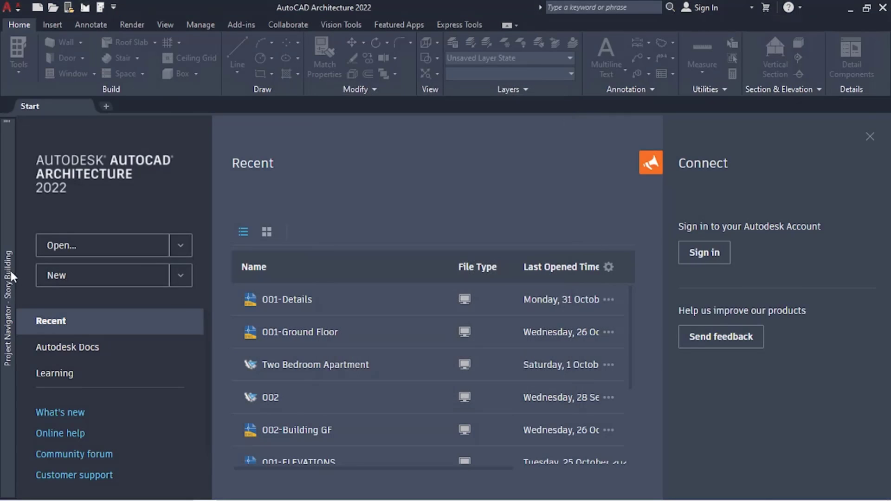
{"action": "mouse_move", "coordinate": [10, 271]}
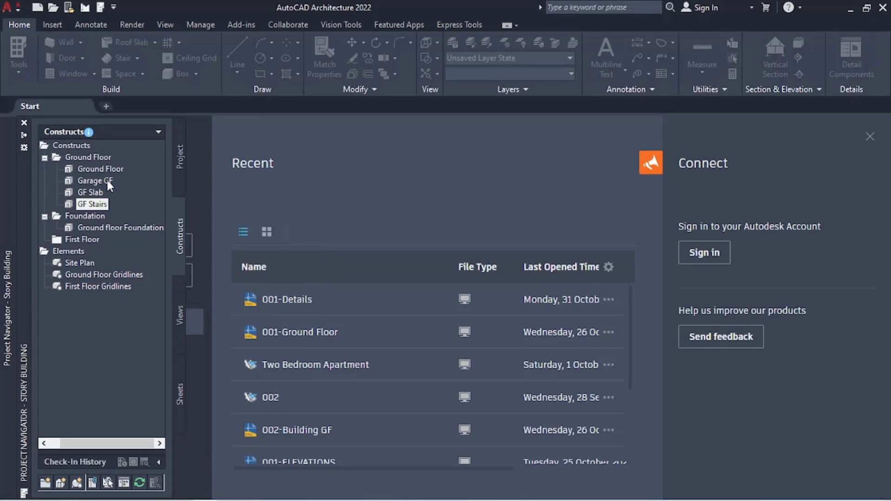
{"action": "mouse_move", "coordinate": [107, 181]}
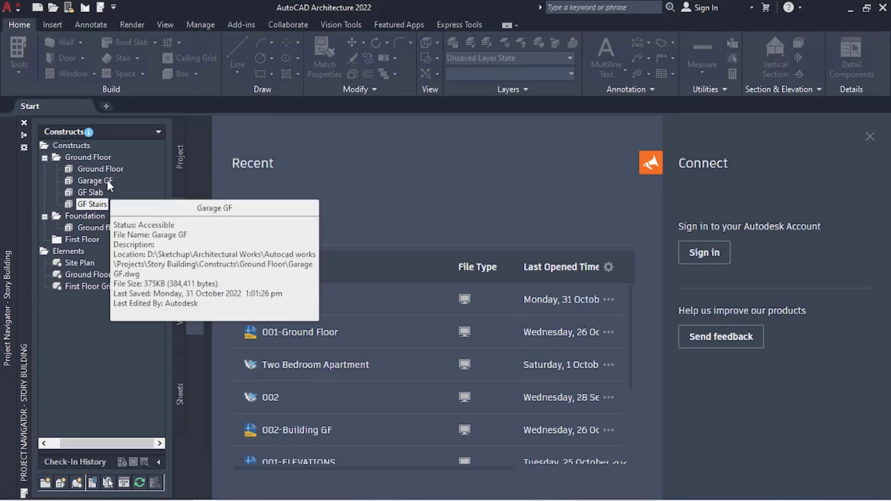
{"action": "mouse_move", "coordinate": [104, 210]}
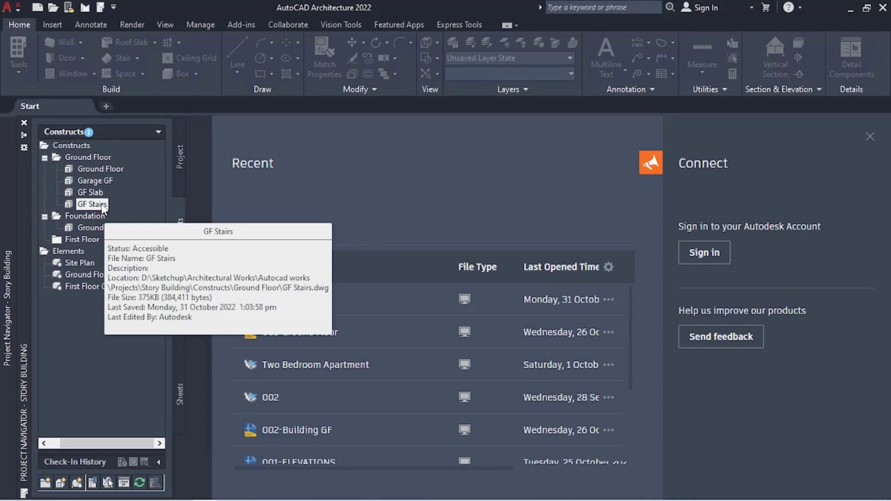